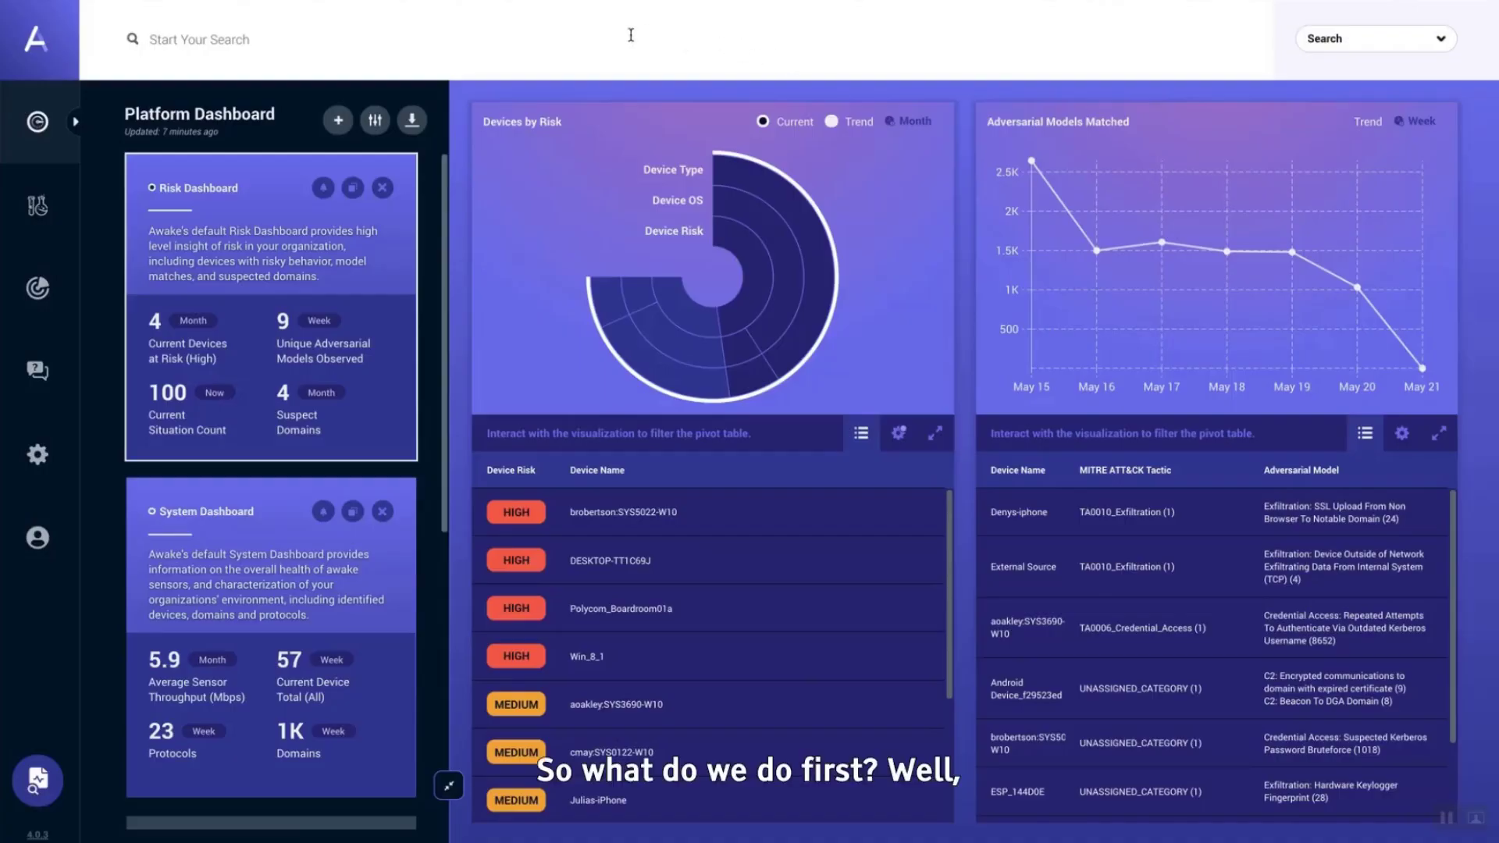
Filter devices to HIGH risk, open the top Windows device's profile, and list its 34 fingerprints
left_click(631, 35)
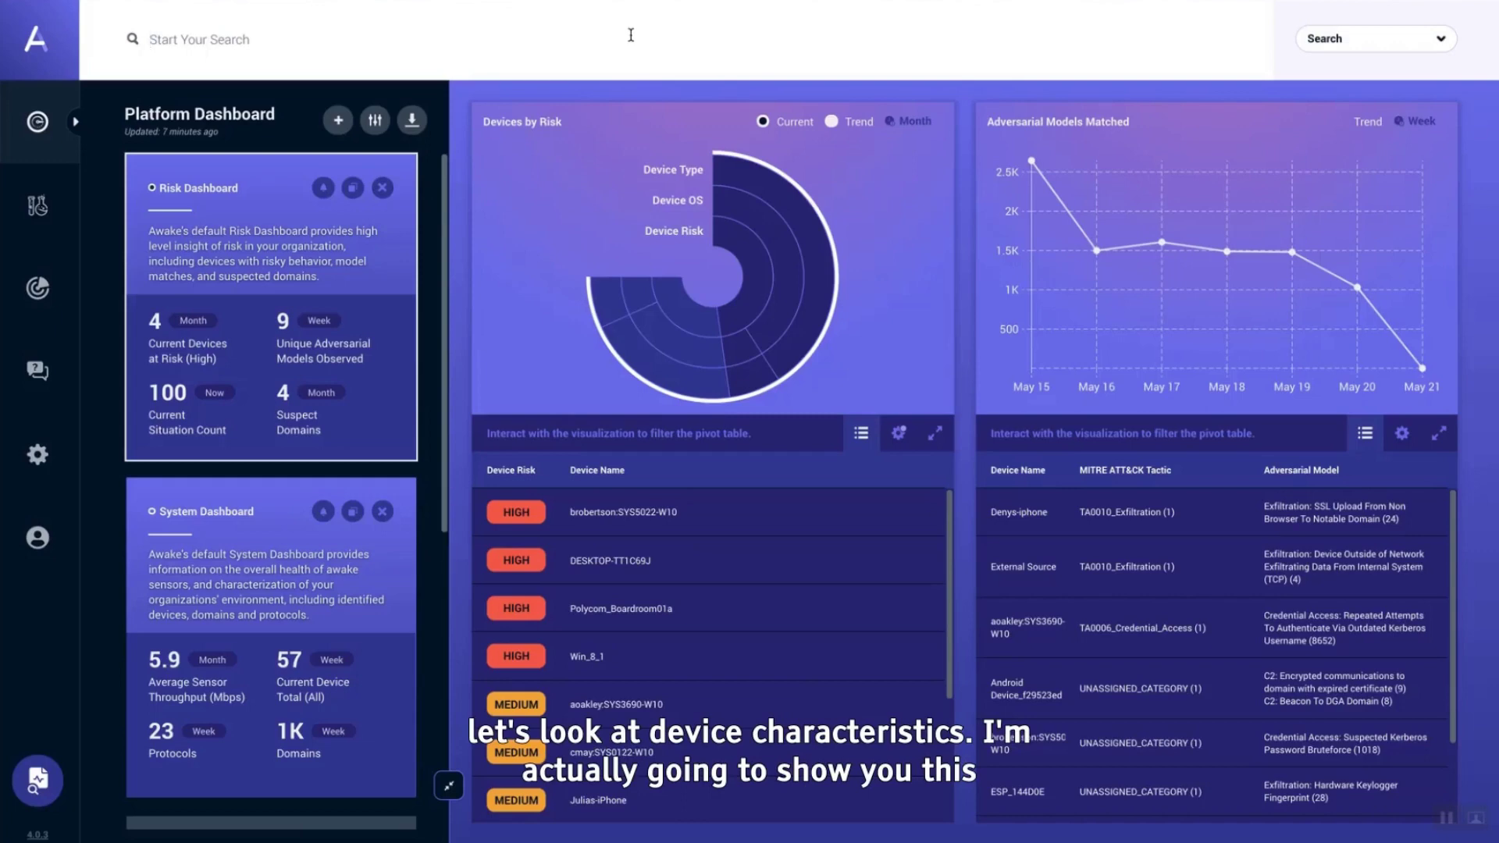
left_click(707, 324)
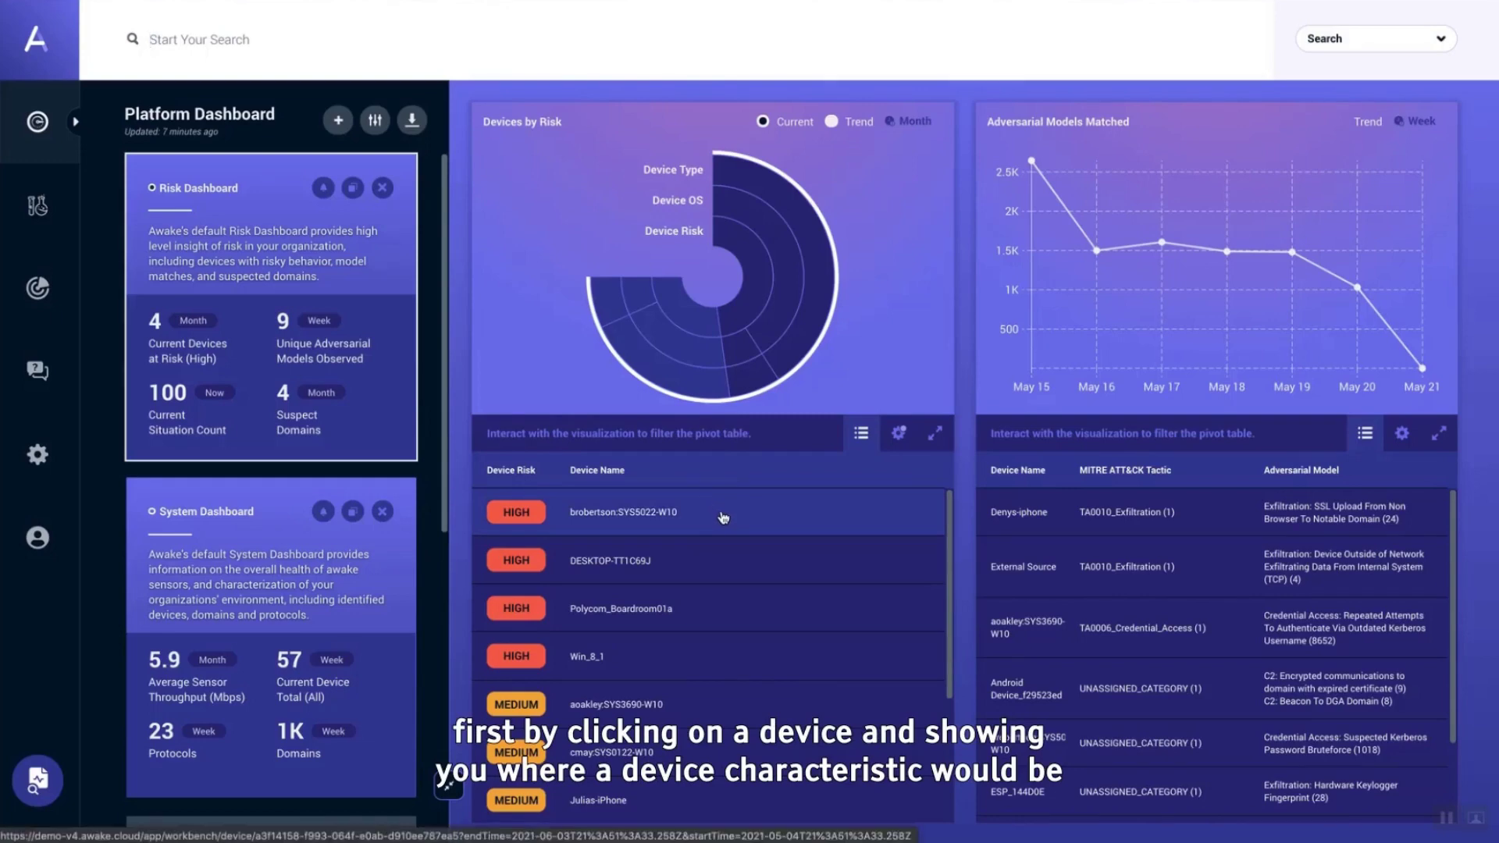
left_click(645, 523)
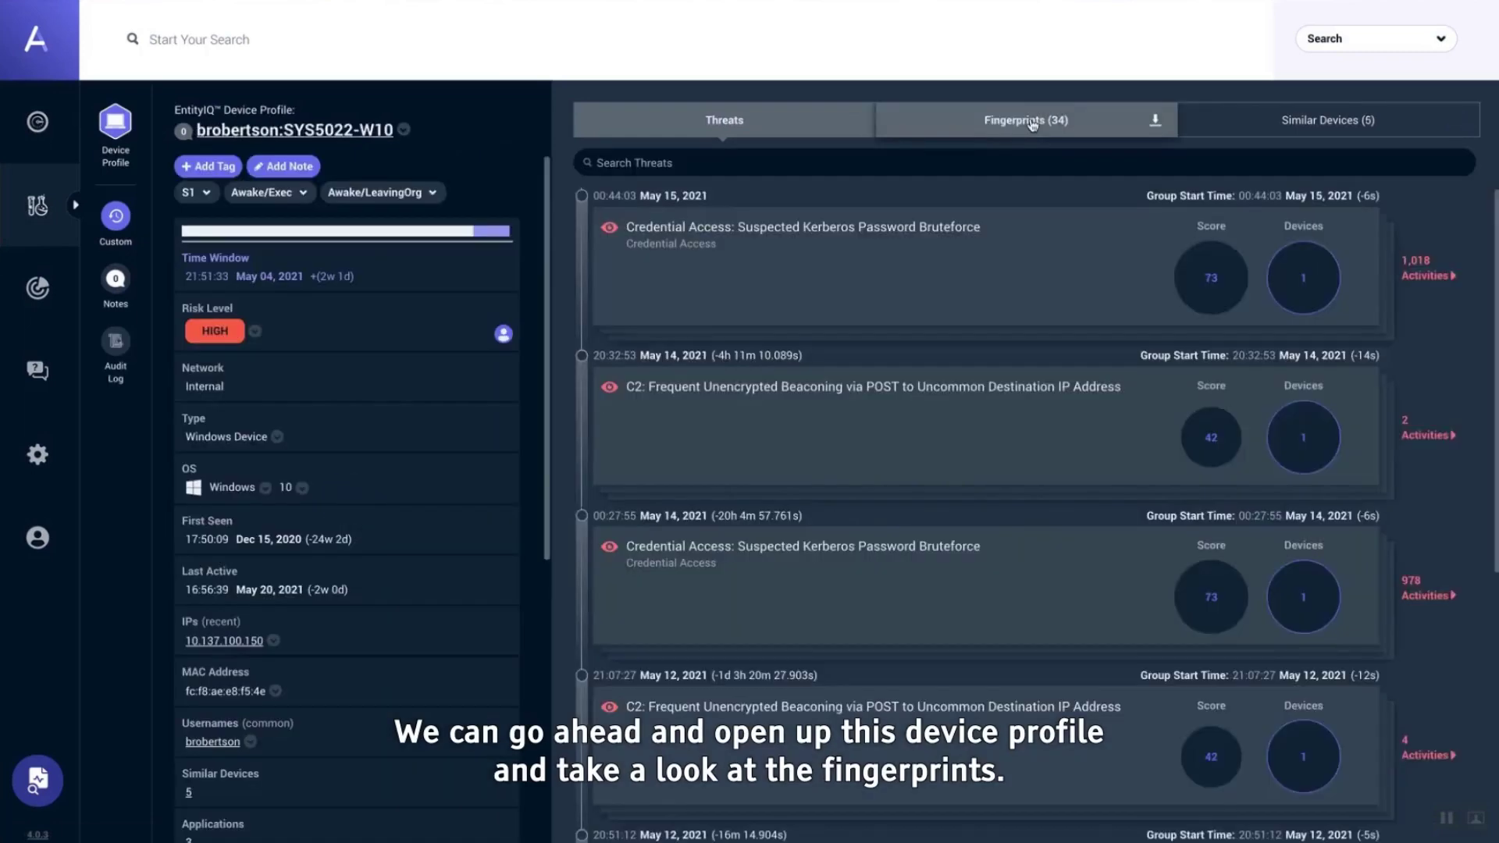
left_click(1033, 125)
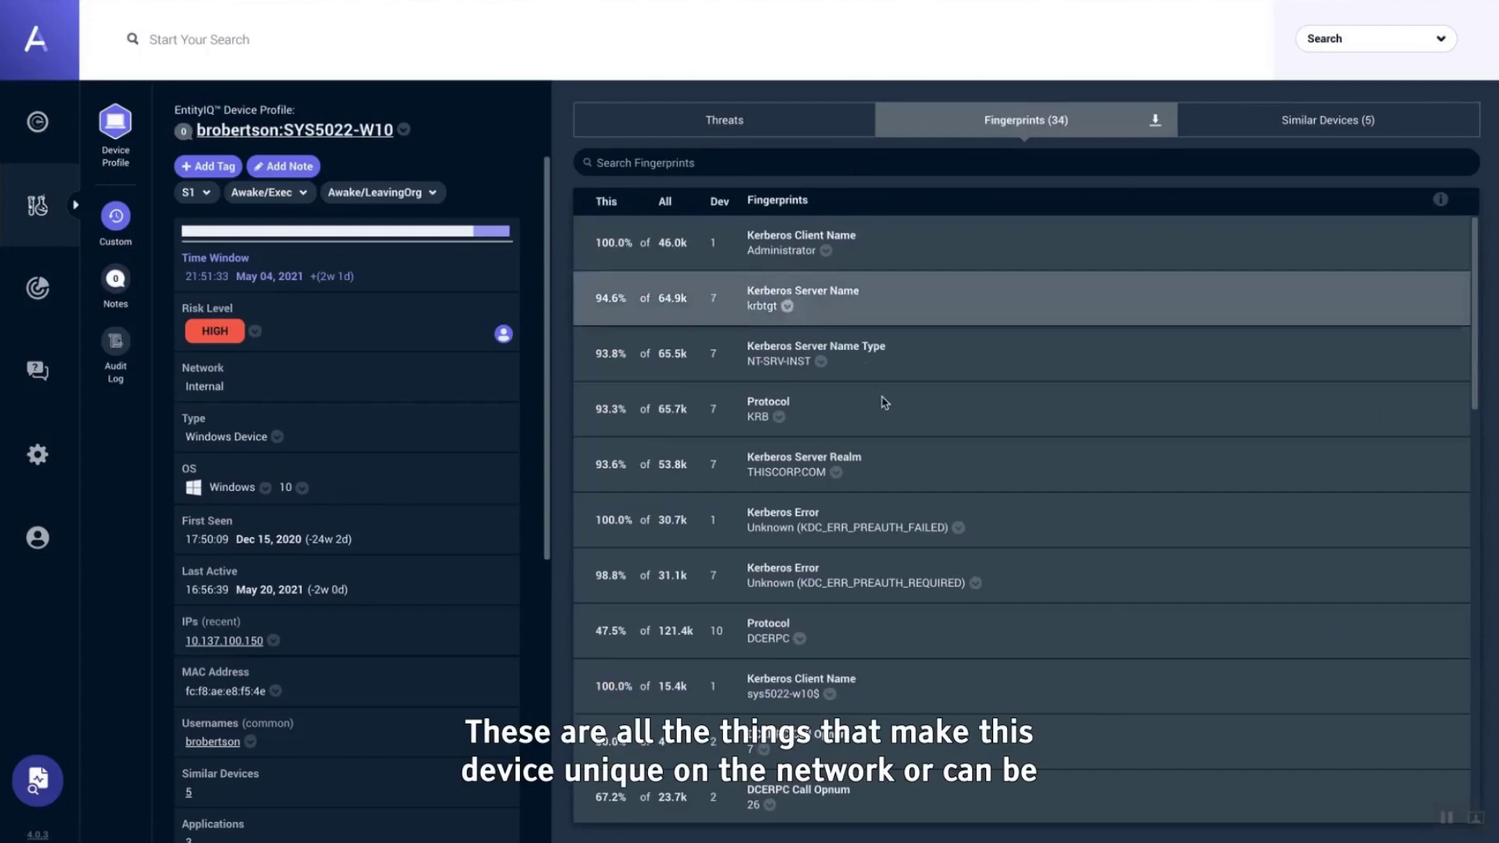
Filter the device's fingerprints by 'user agent' to show its three HTTP user-agent entries
left_click(862, 159)
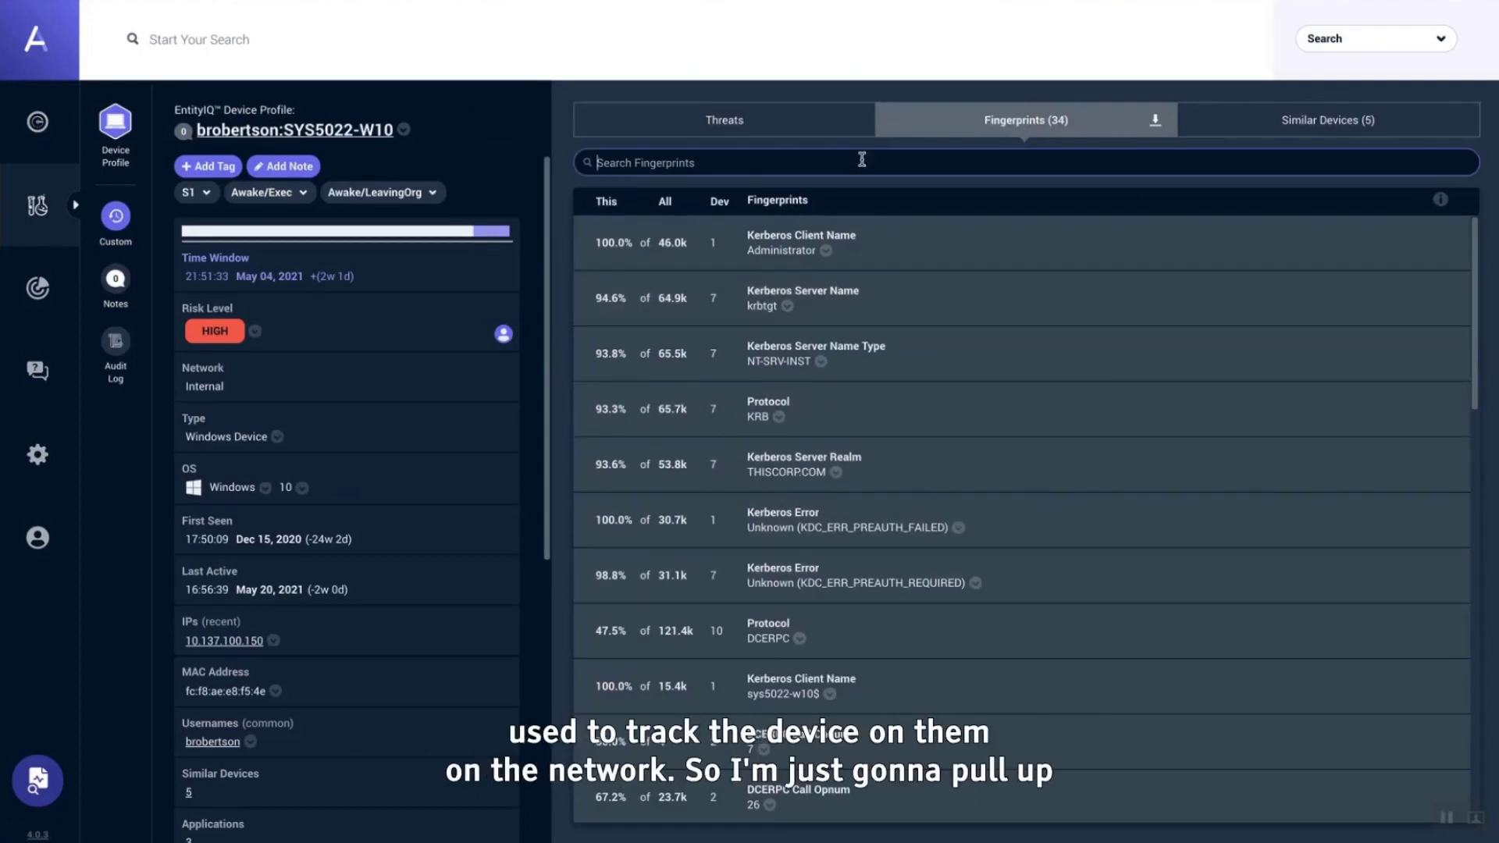
type("user agent")
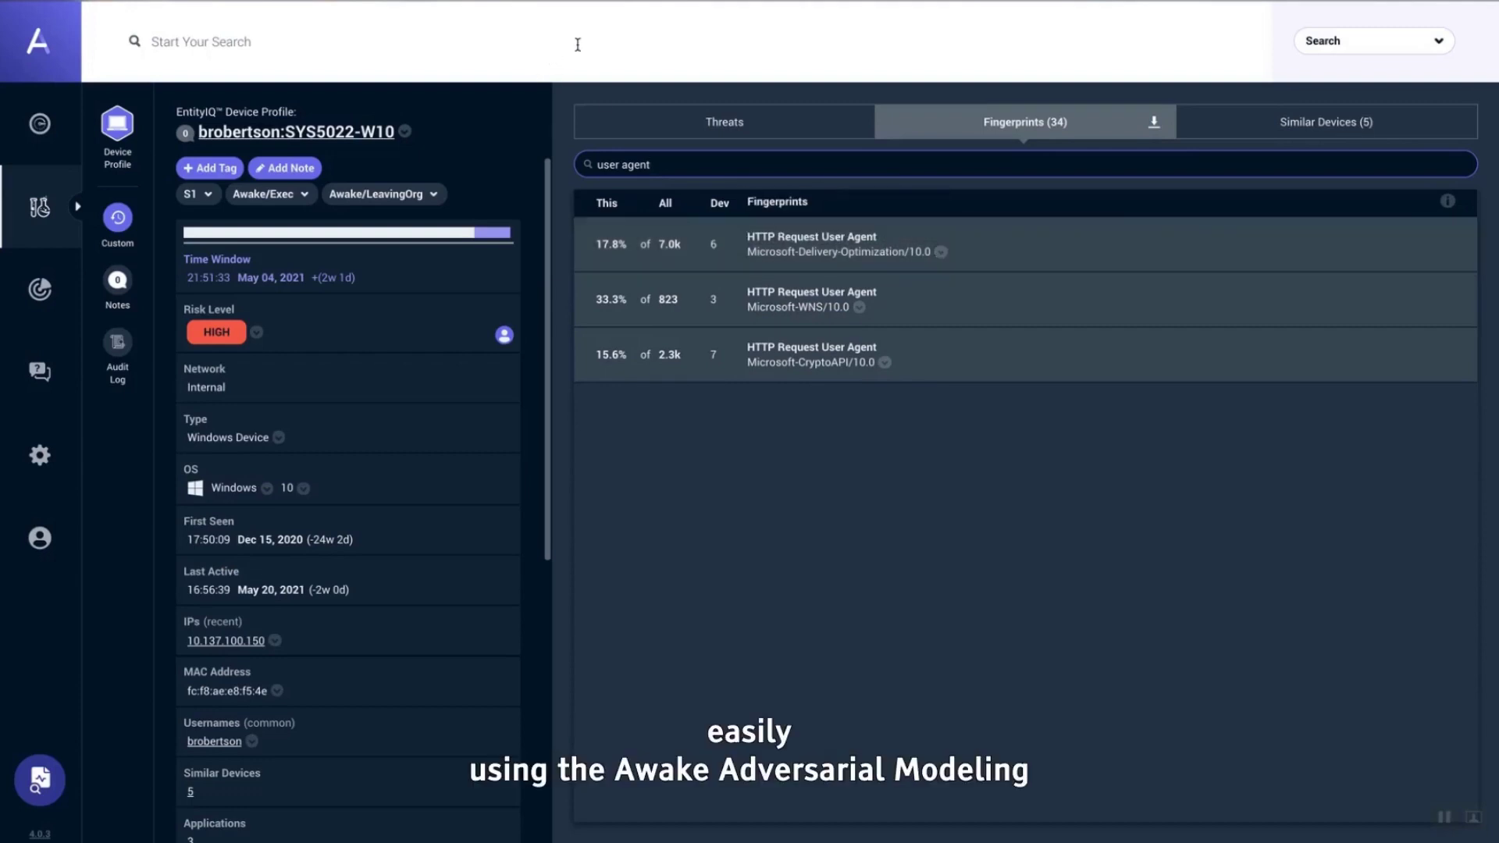
Switch the search to AML and start the query with device.characteristic
left_click(1337, 43)
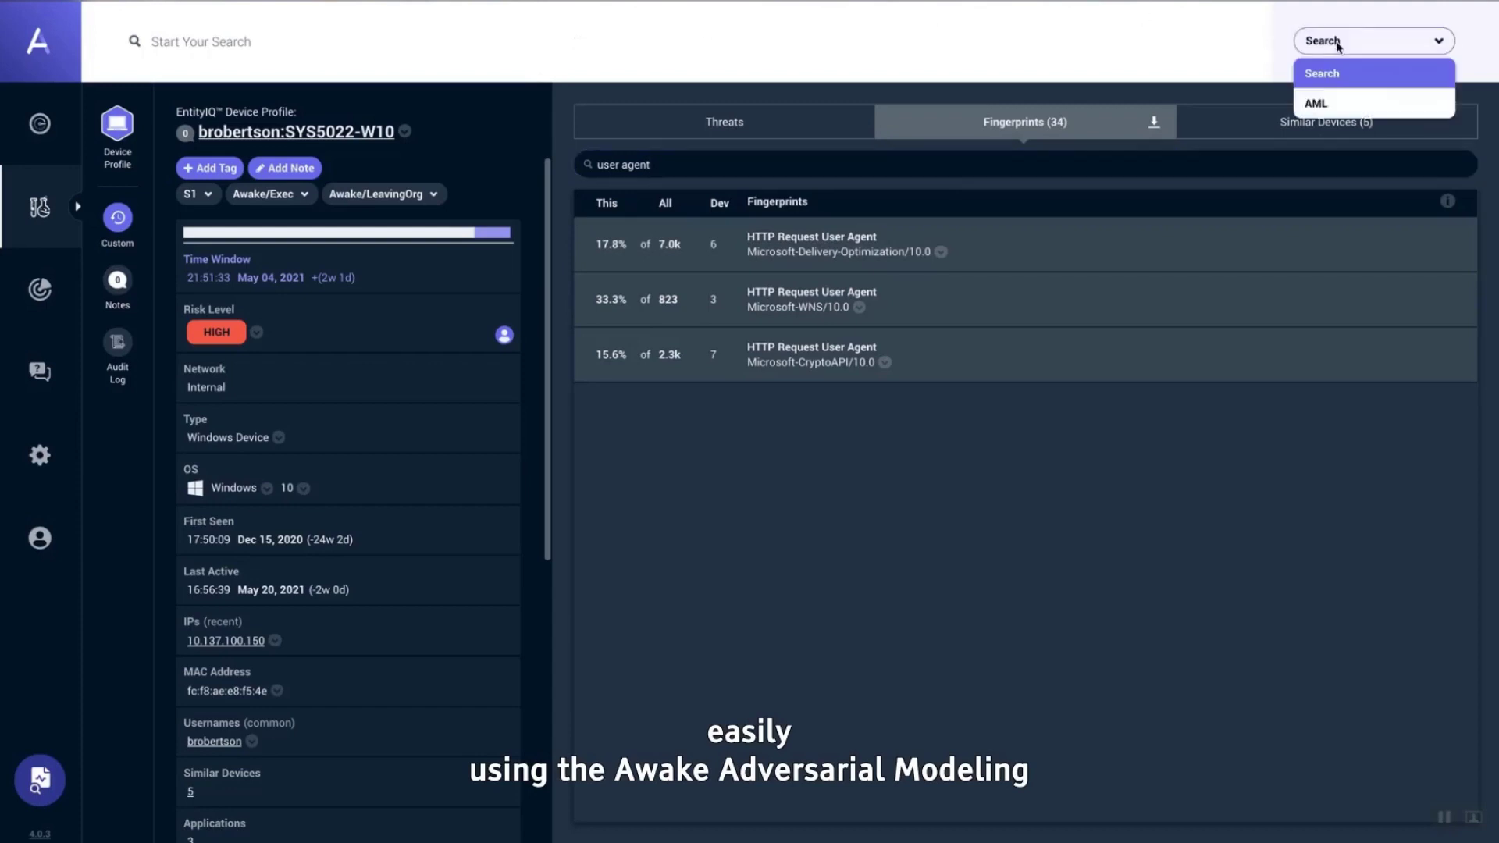
left_click(1344, 105)
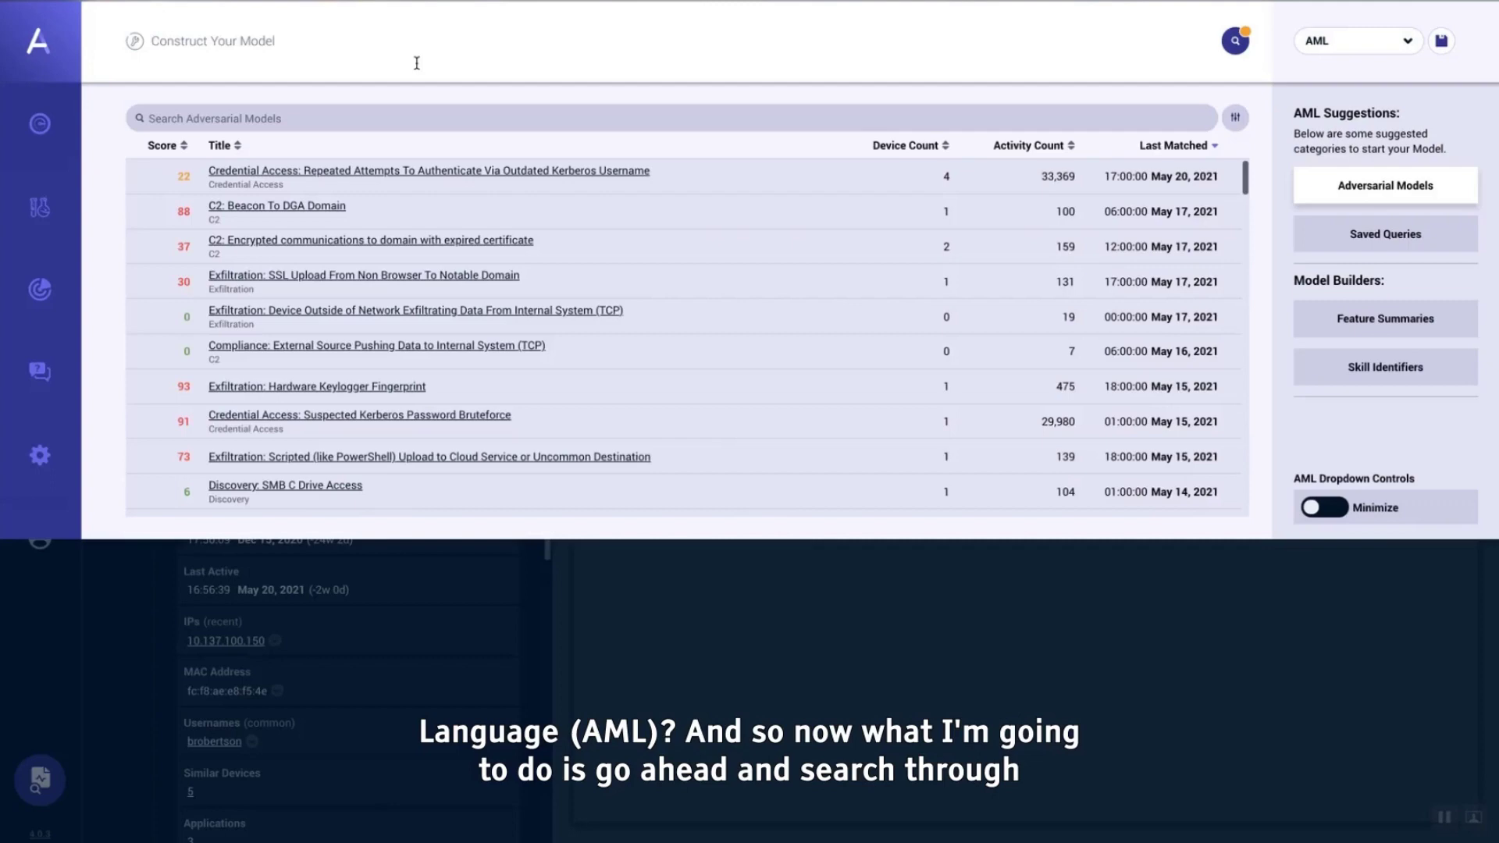
type("dev")
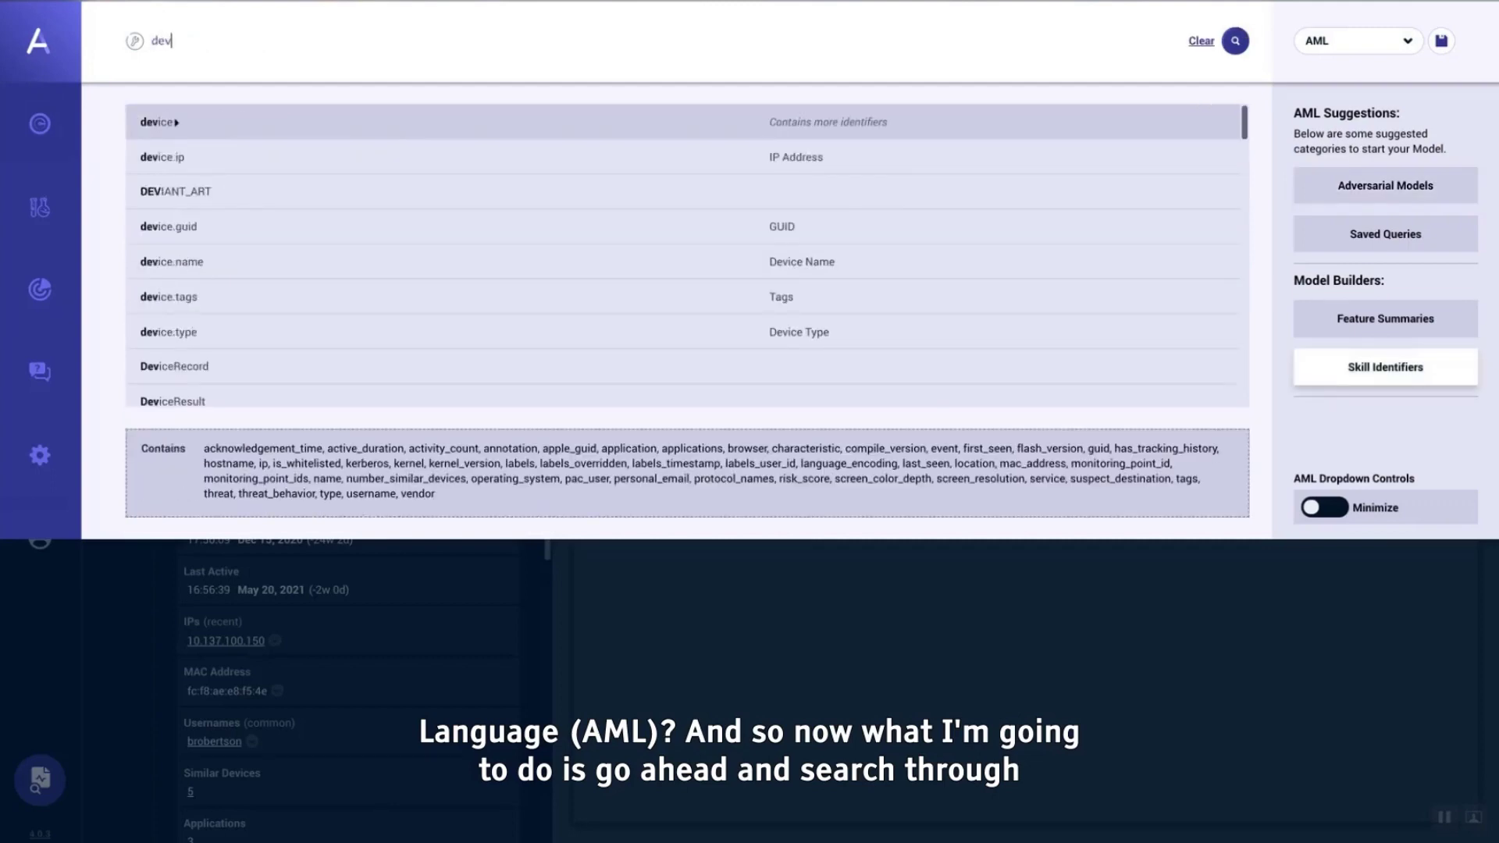
type("ice.char")
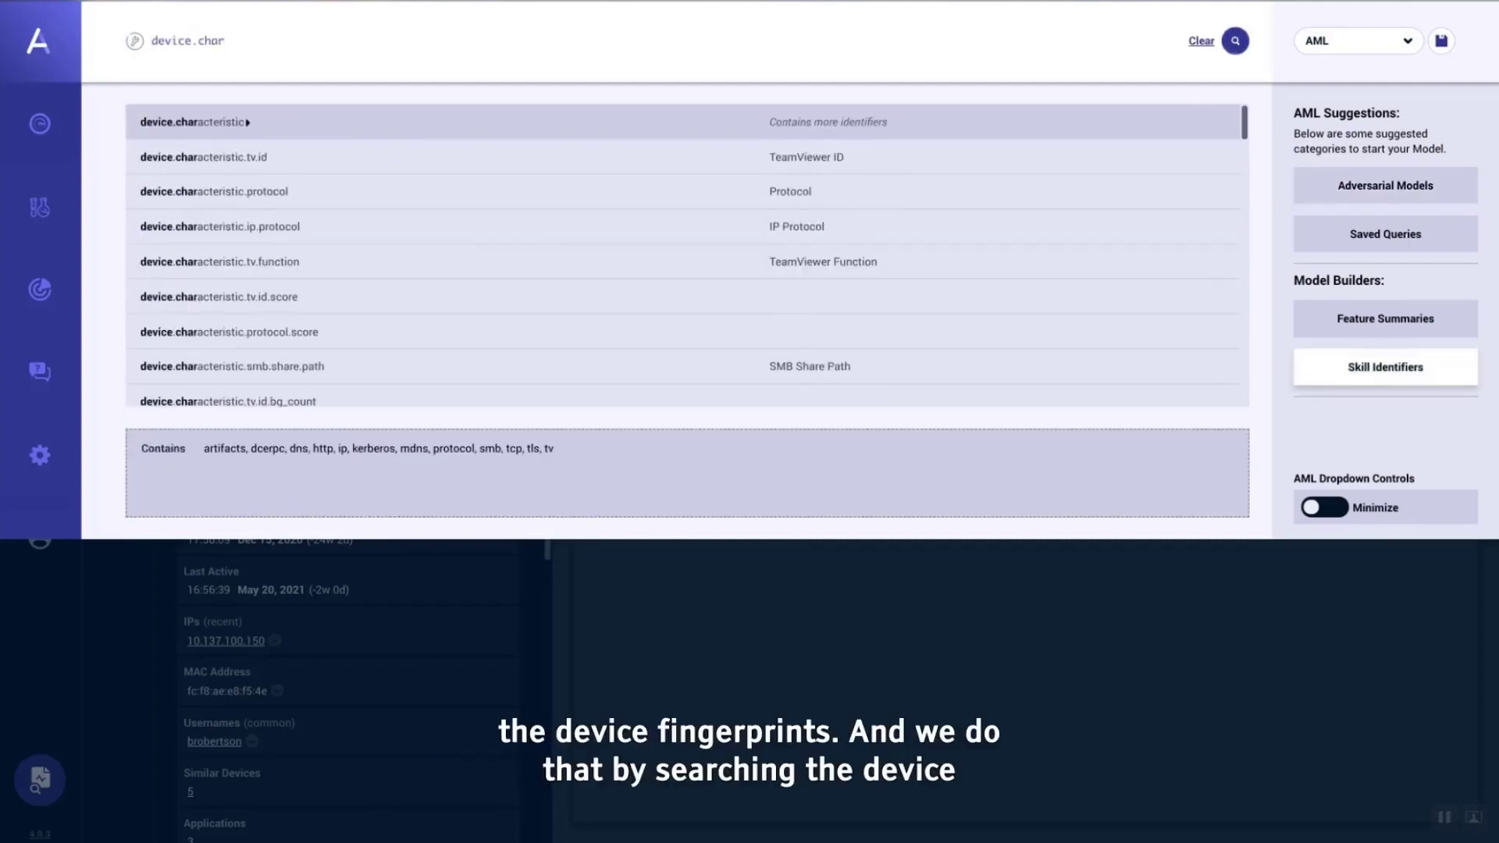
key("Tab")
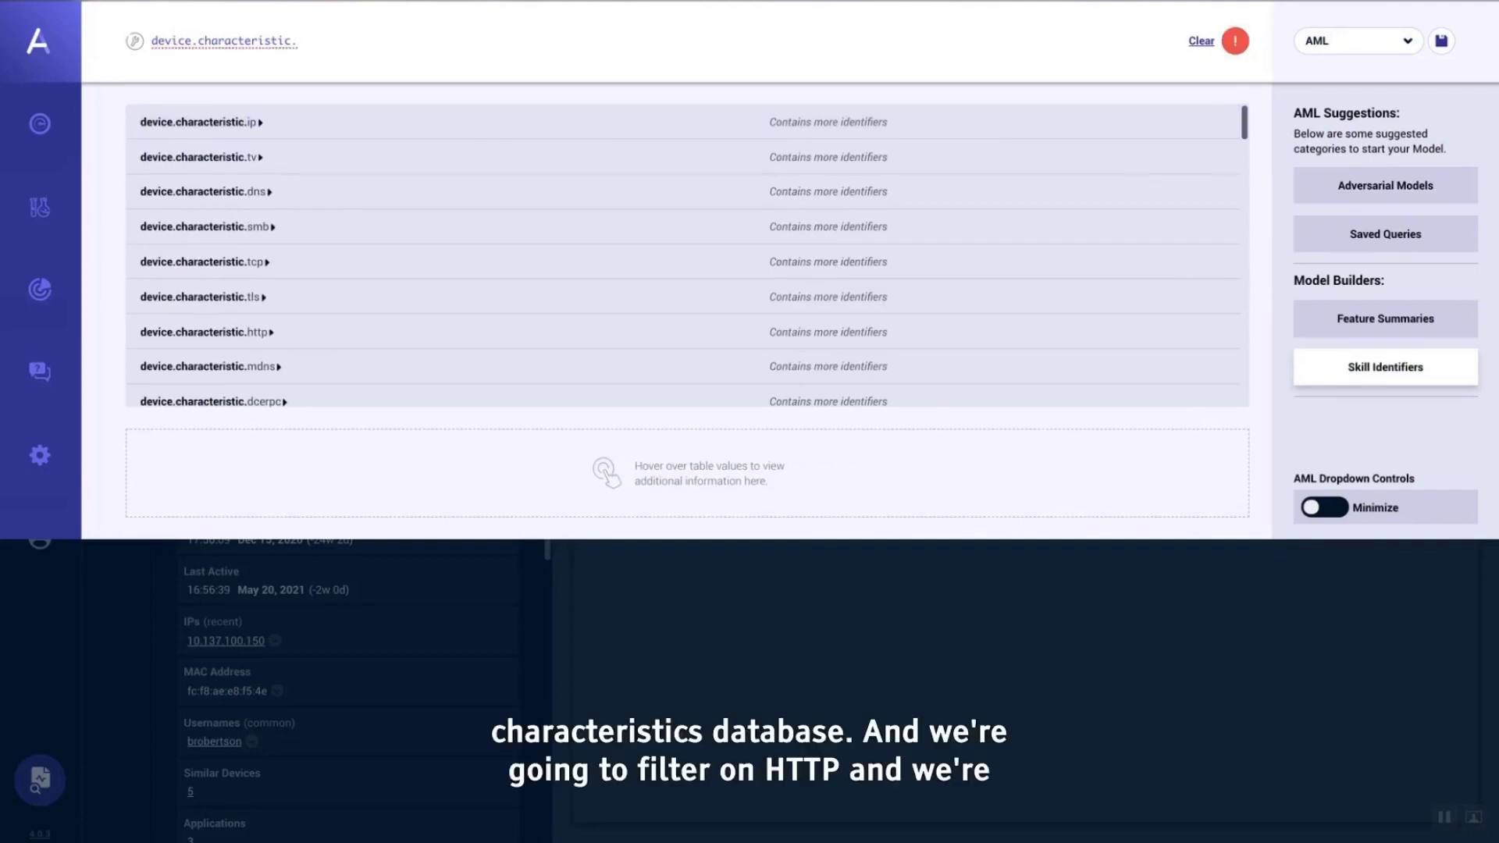
Extend the query to http.request.user_agent.coverage <= 1
type("http.")
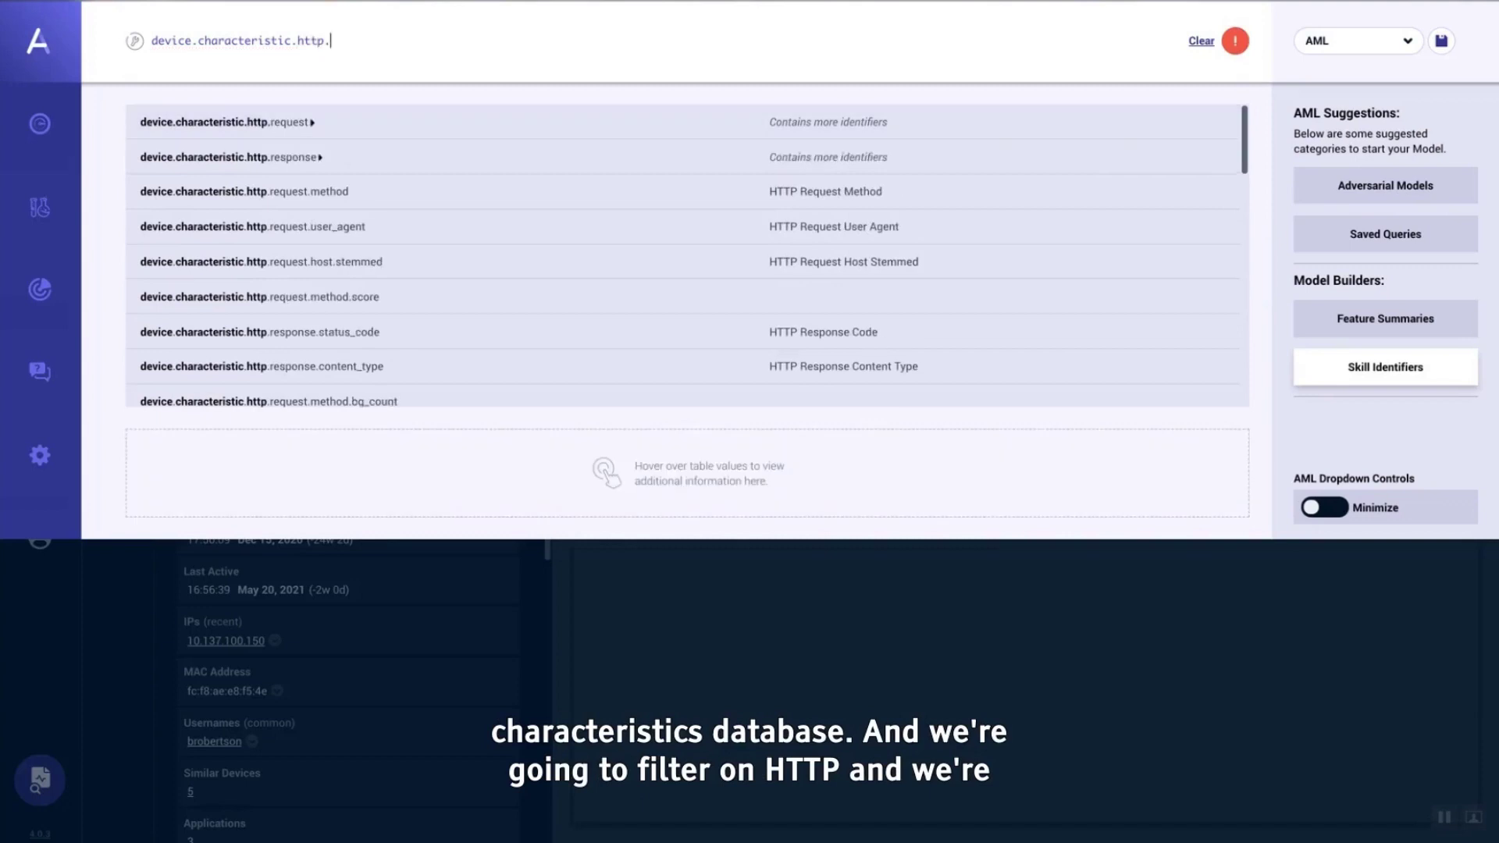
type("rewu")
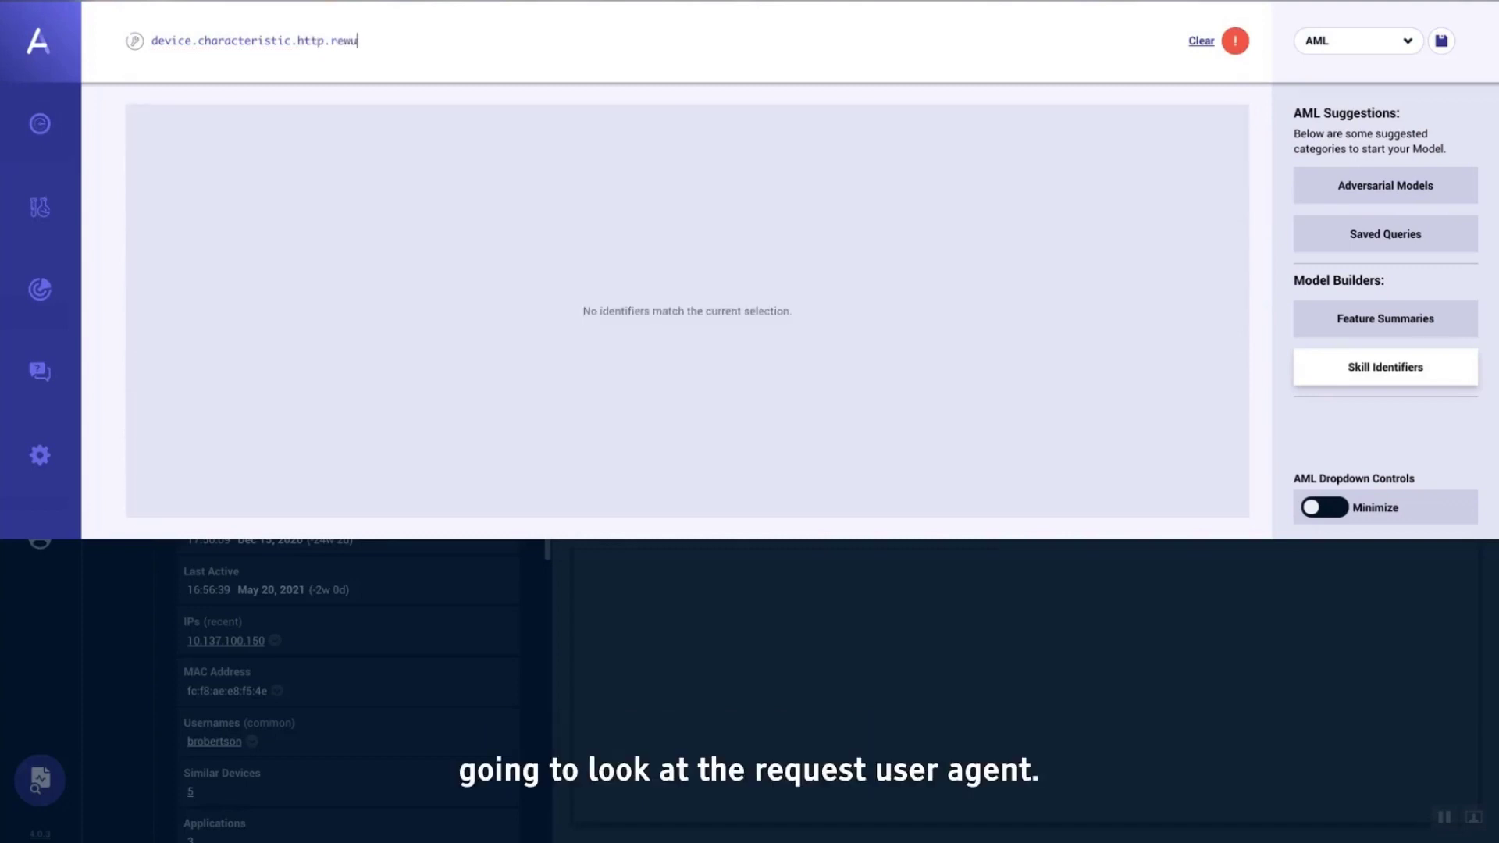
key("BackSpace")
key("BackSpace")
type("quest.")
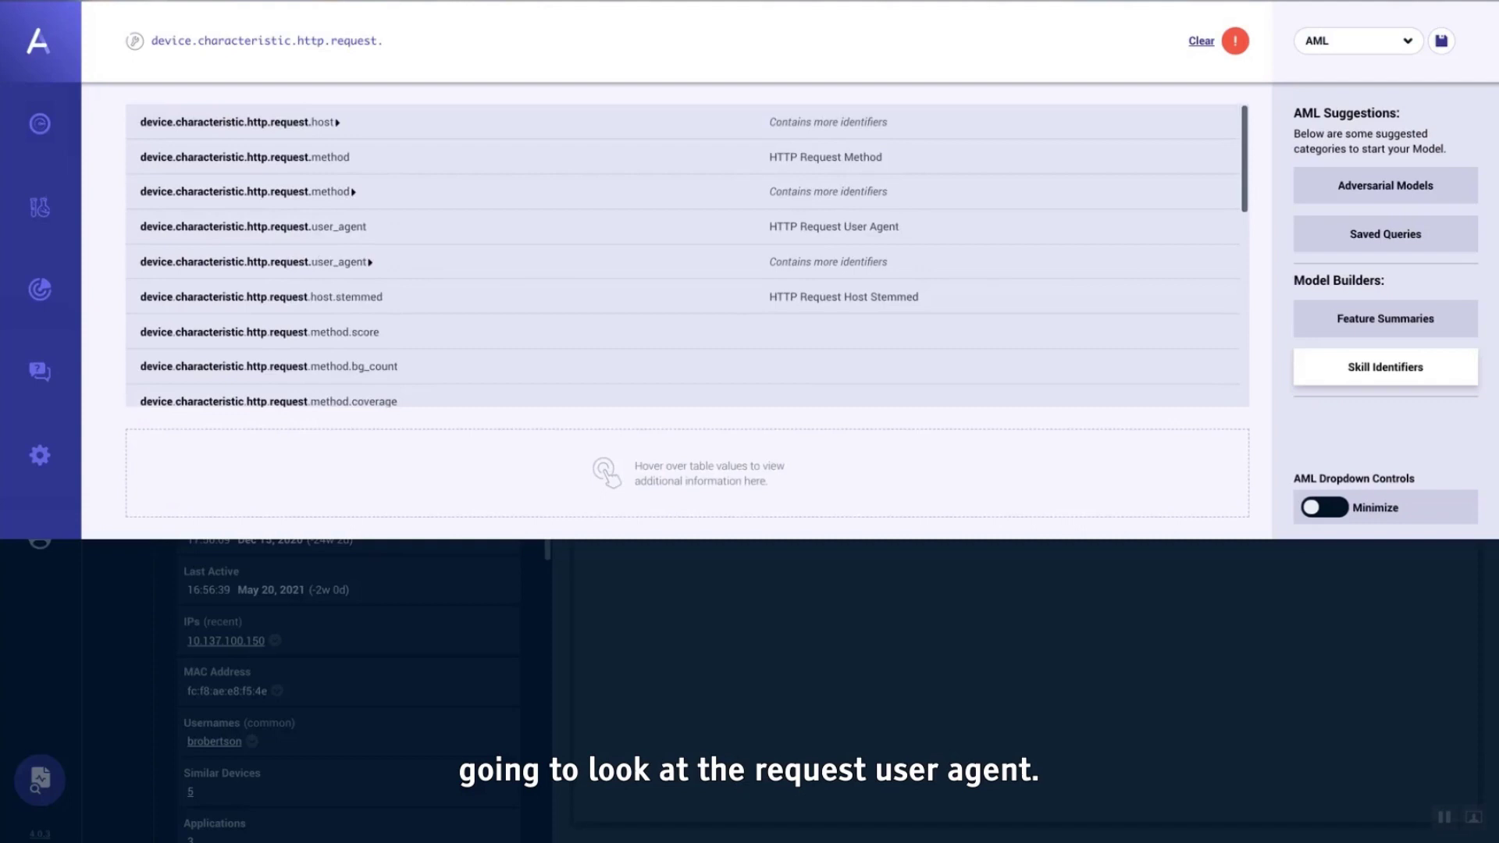
type("use")
key("Tab")
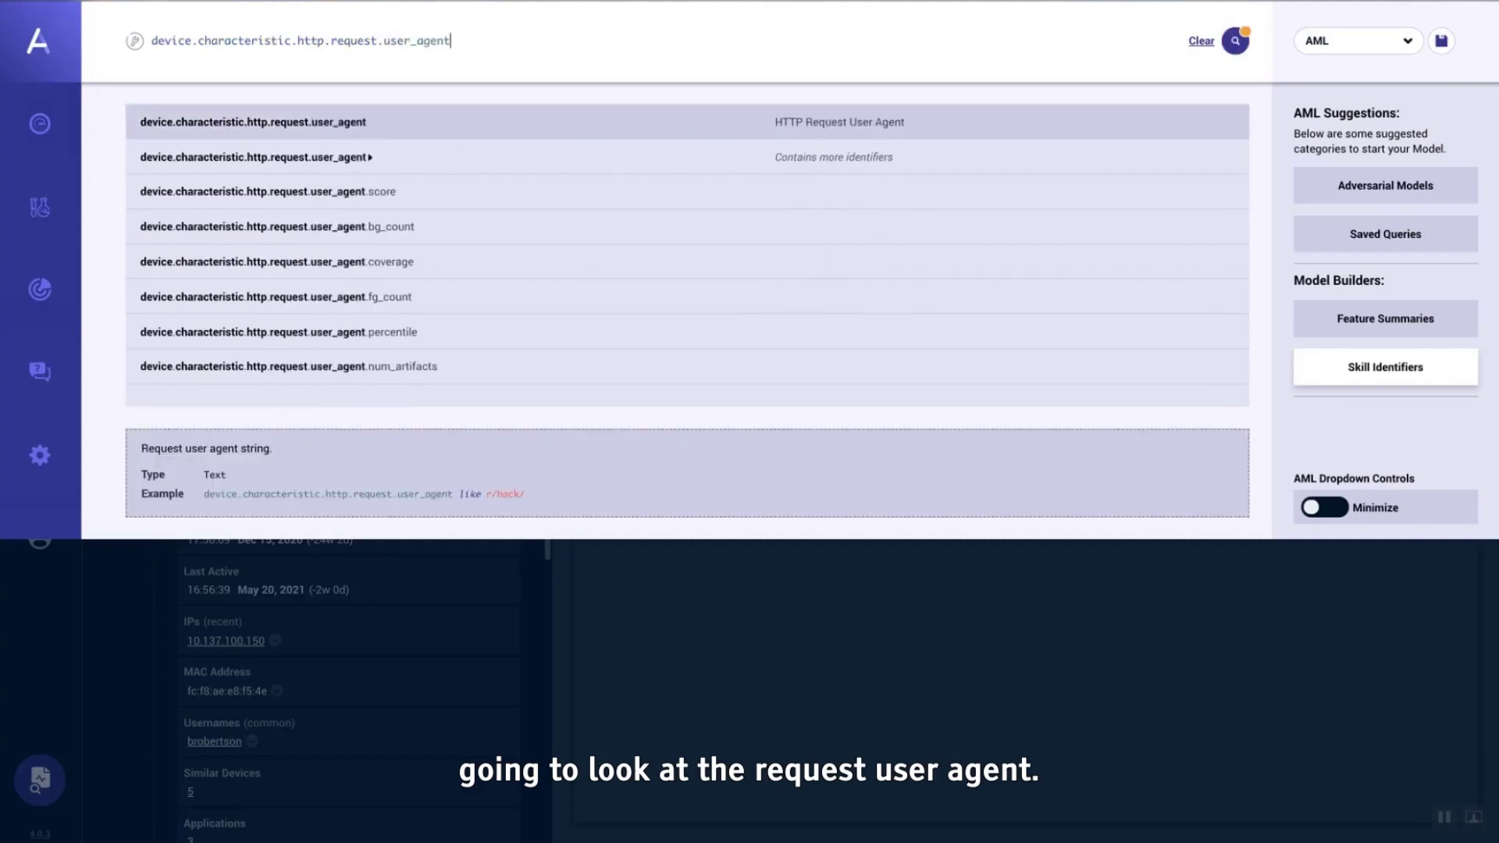
key("BackSpace")
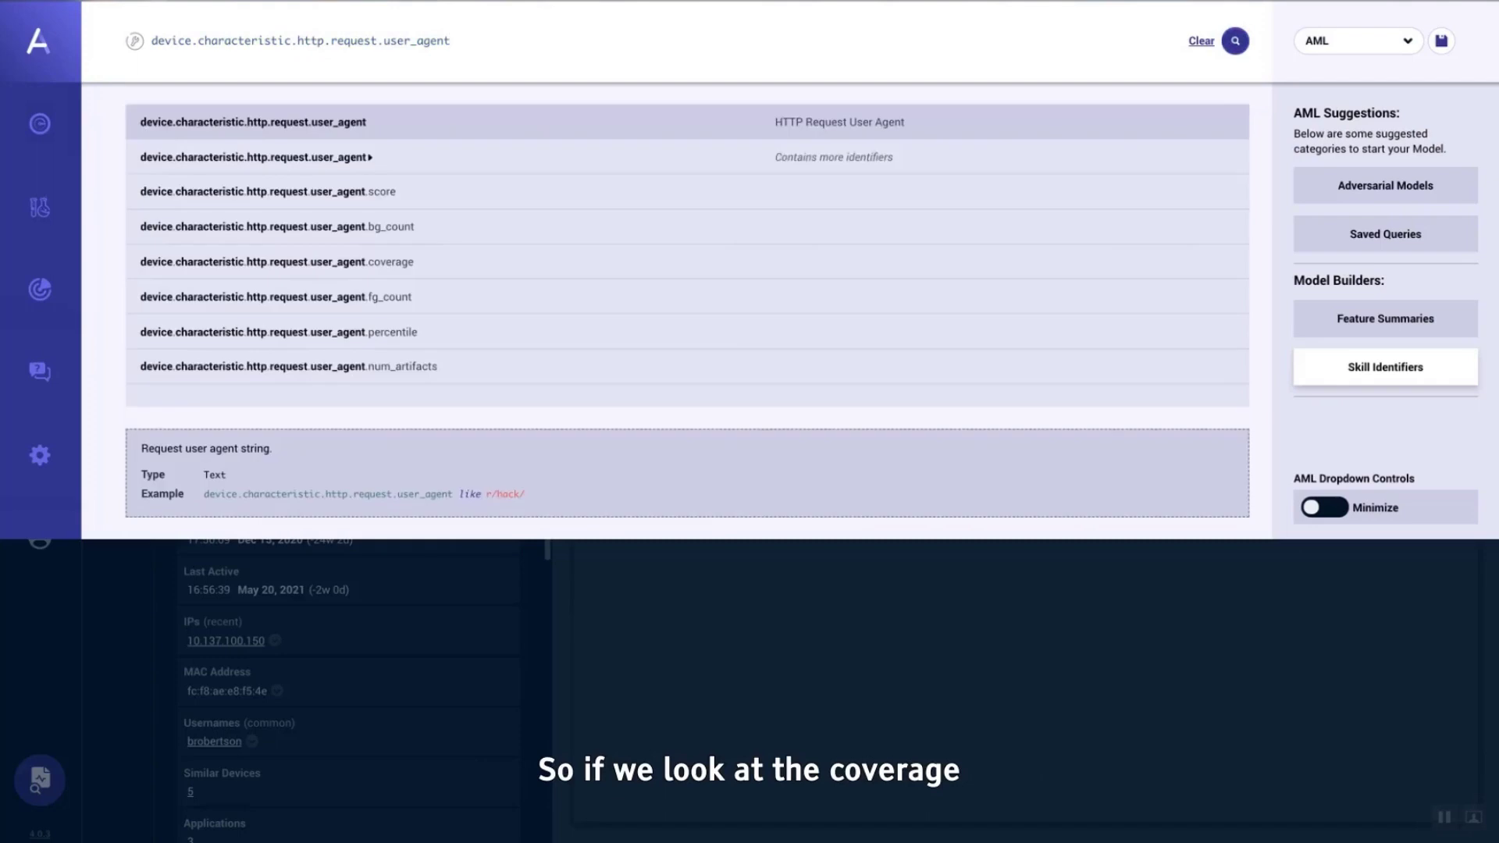
type(".coverage")
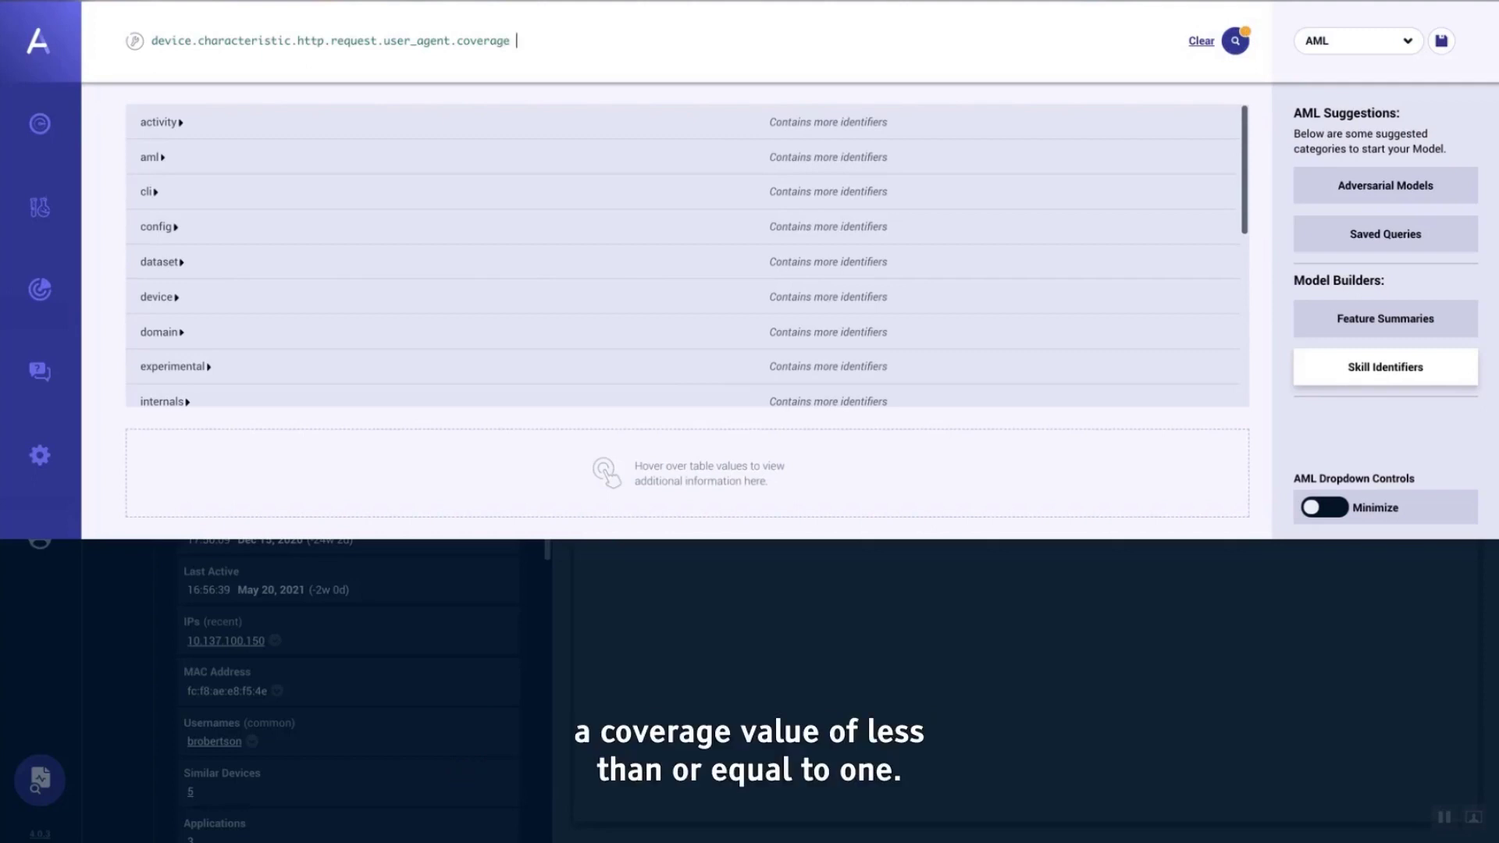
type("<=")
type("1")
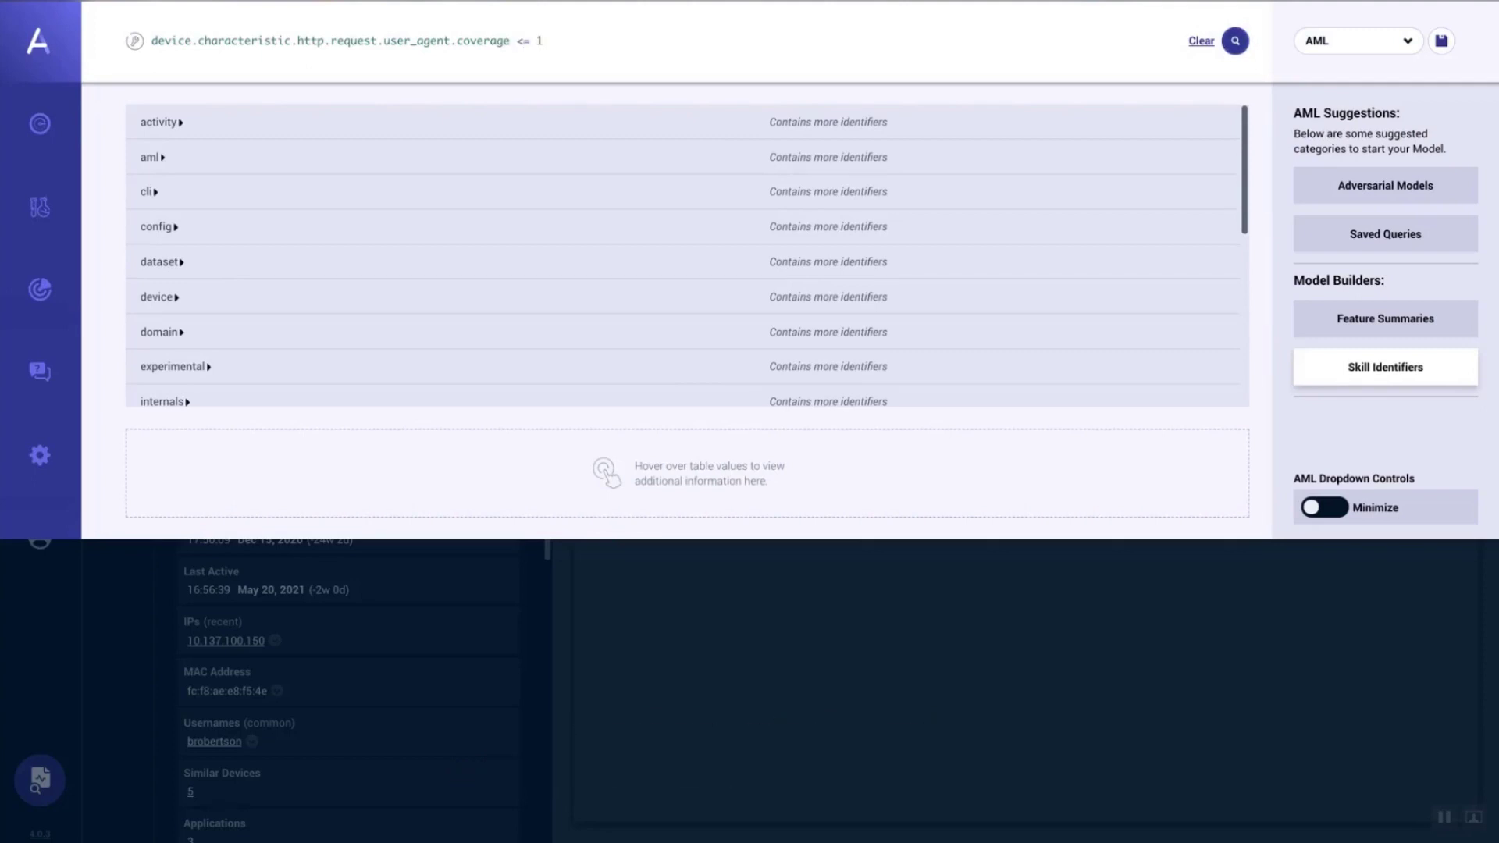
Run the user_agent coverage <= 1 AML query, listing four devices in the Workbench
left_click(1237, 43)
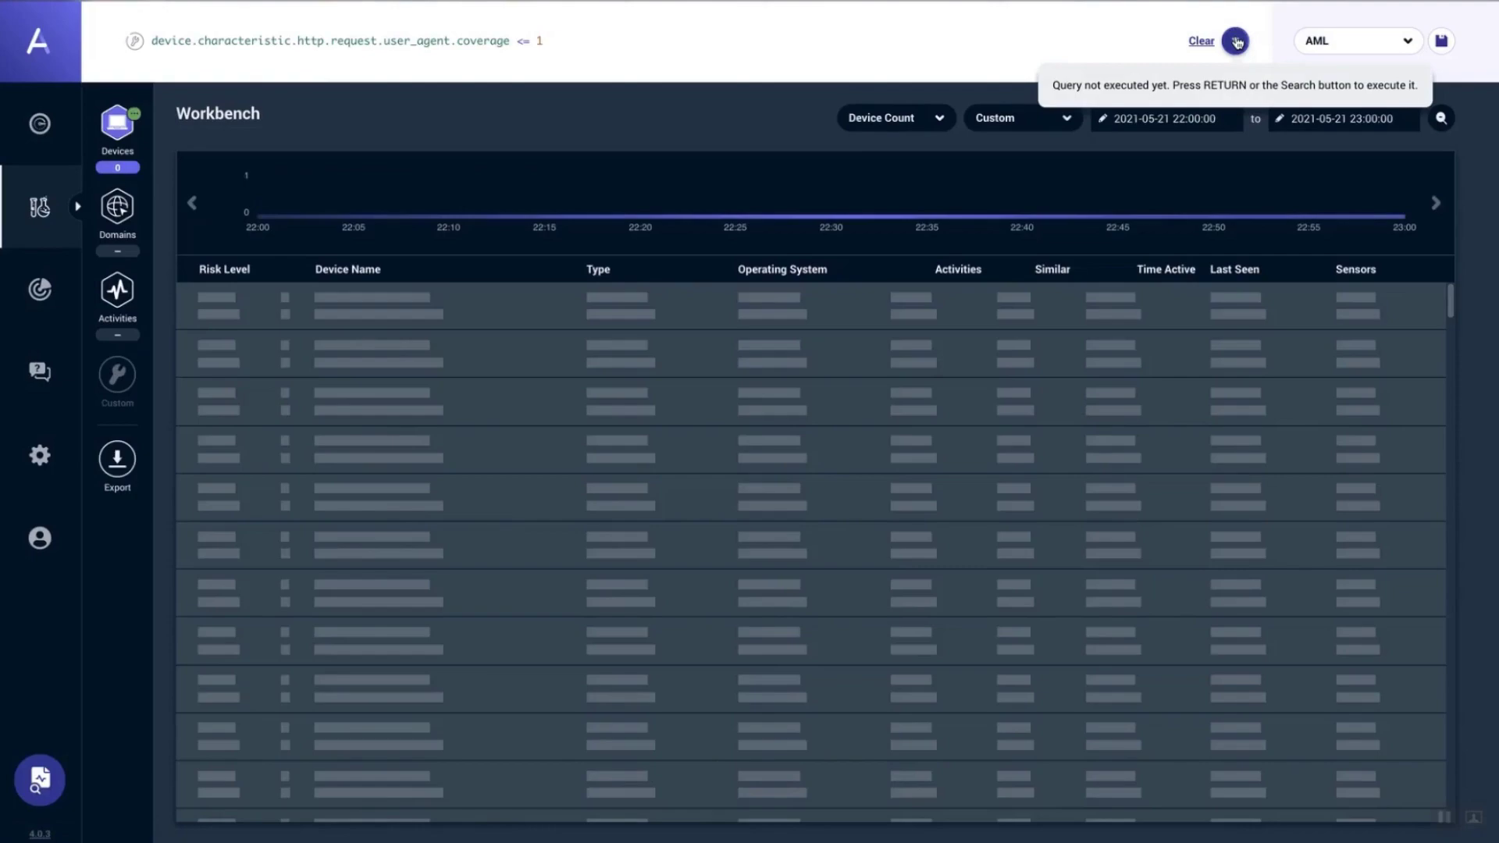
mouse_move(483, 42)
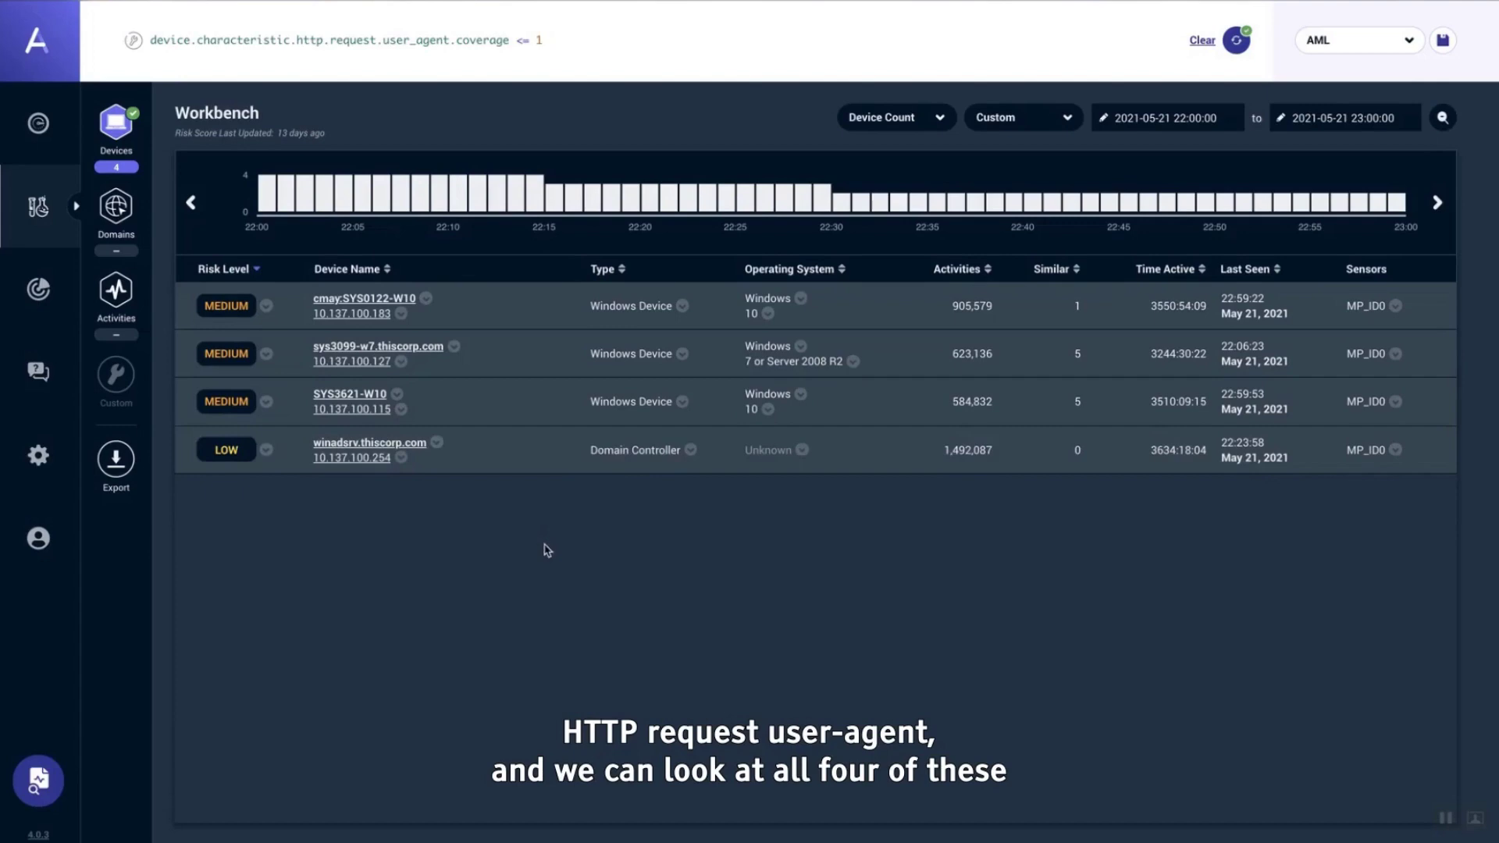
Preview the first matching device and filter its 50 fingerprints by 'user' to show five user agents
left_click(527, 300)
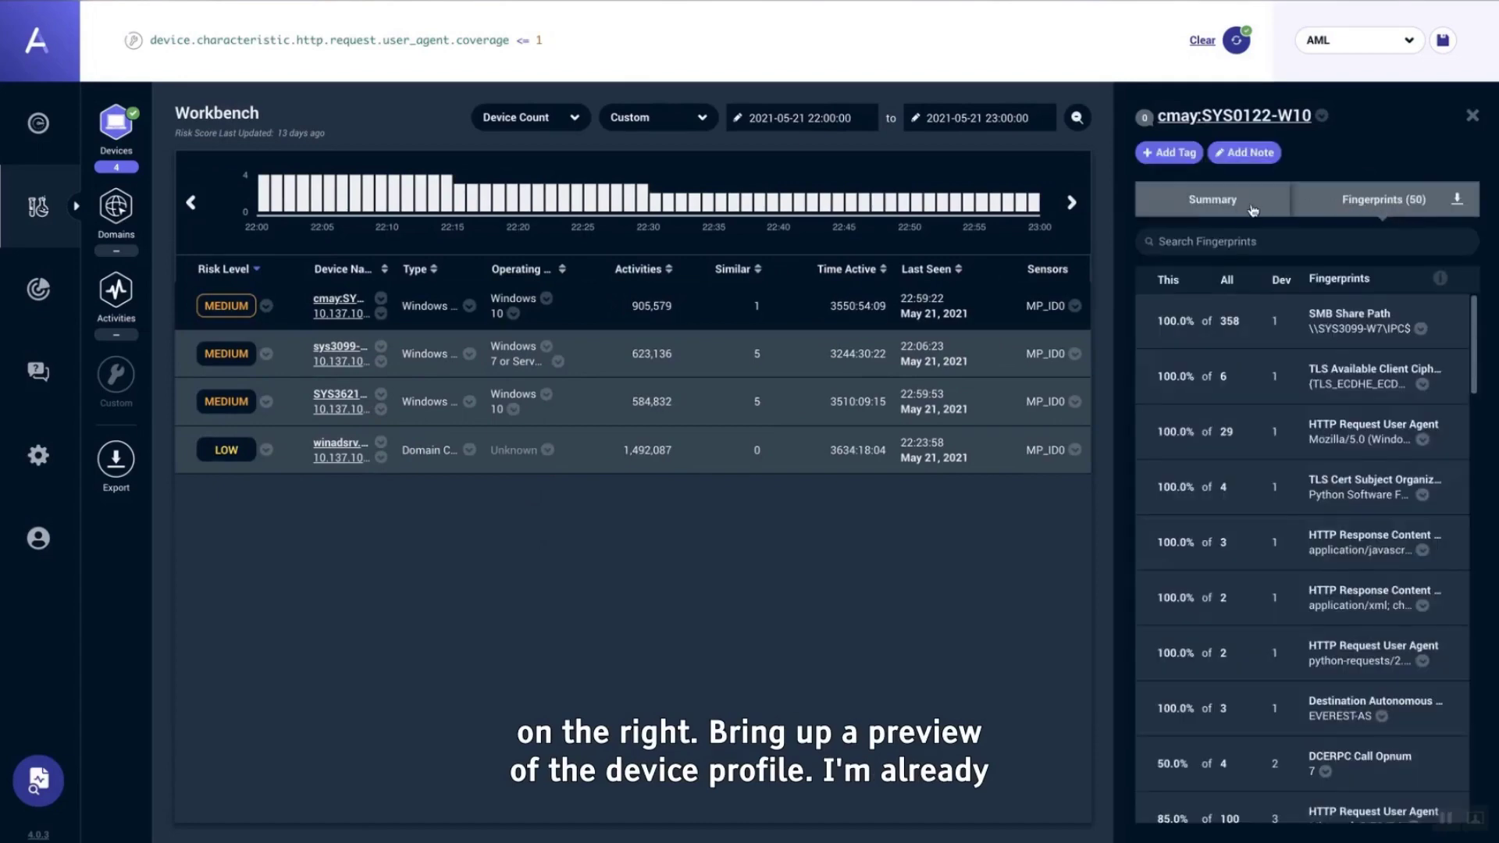
left_click(1282, 242)
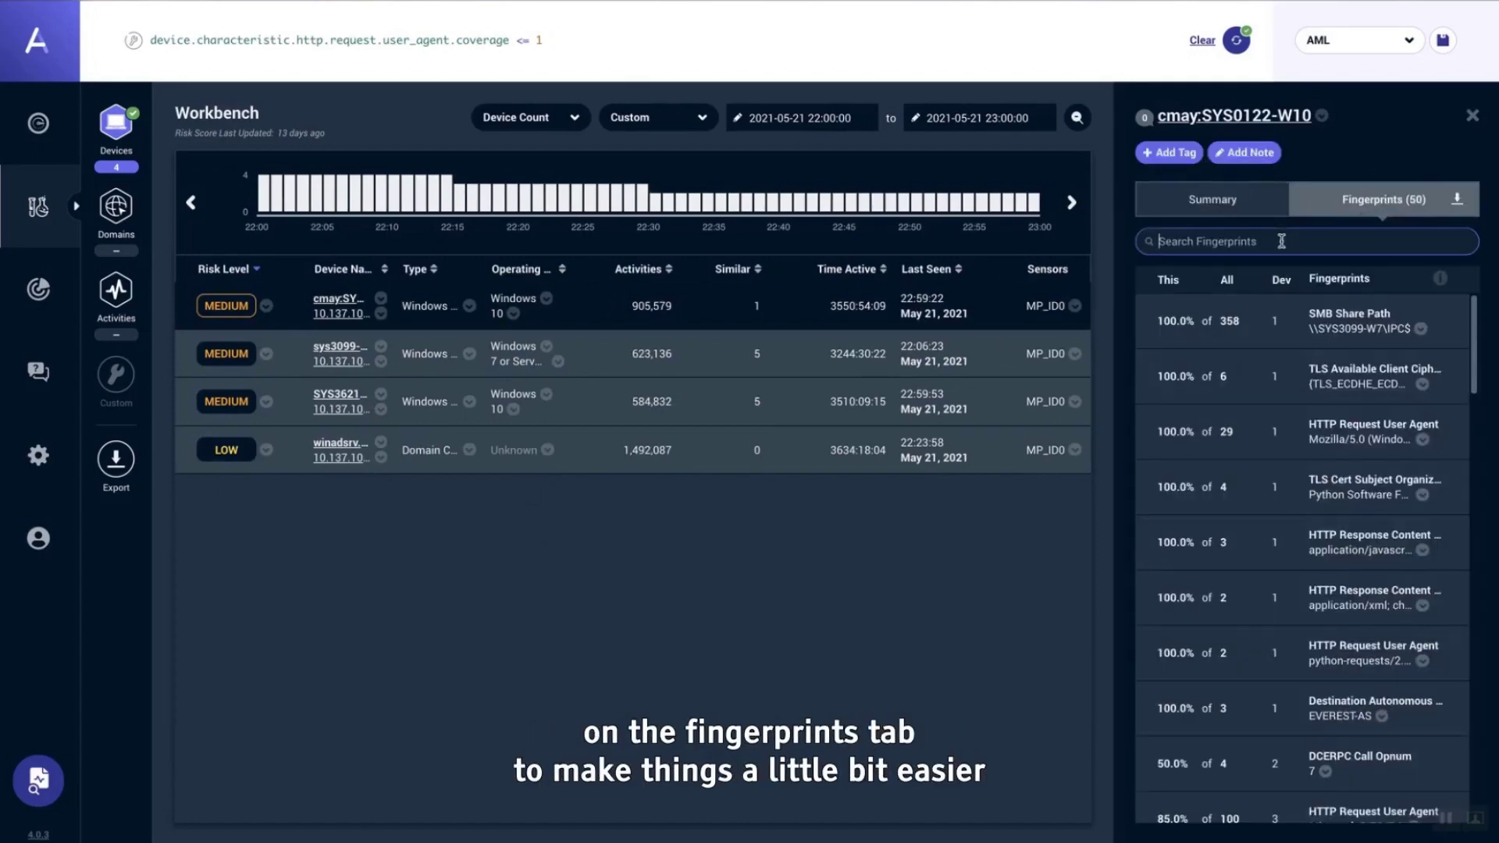
type("user agent")
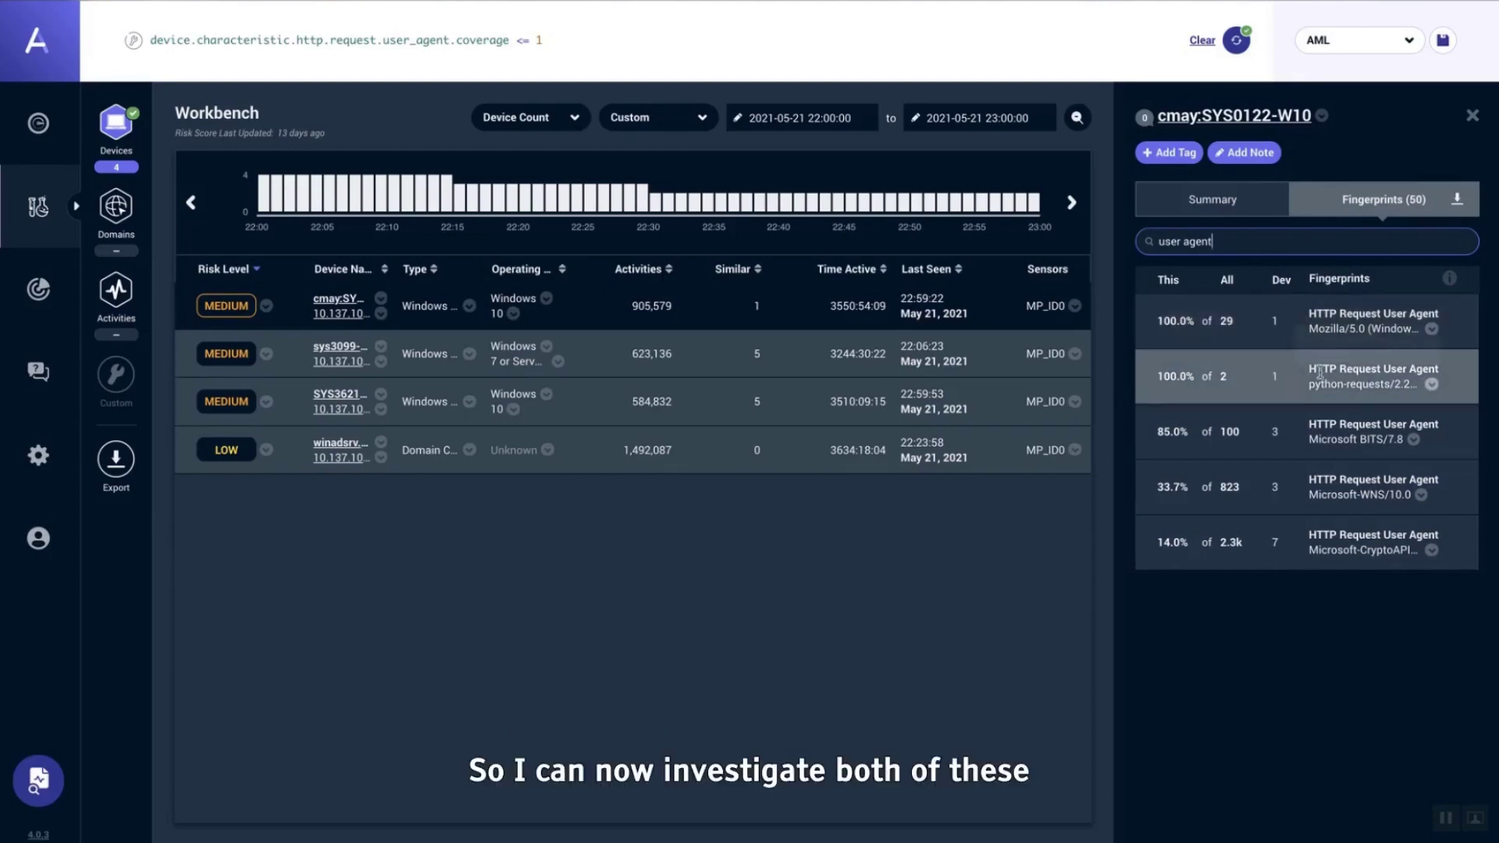
Open the Mozilla user agent fingerprint's related activities in a new tab
left_click(1431, 329)
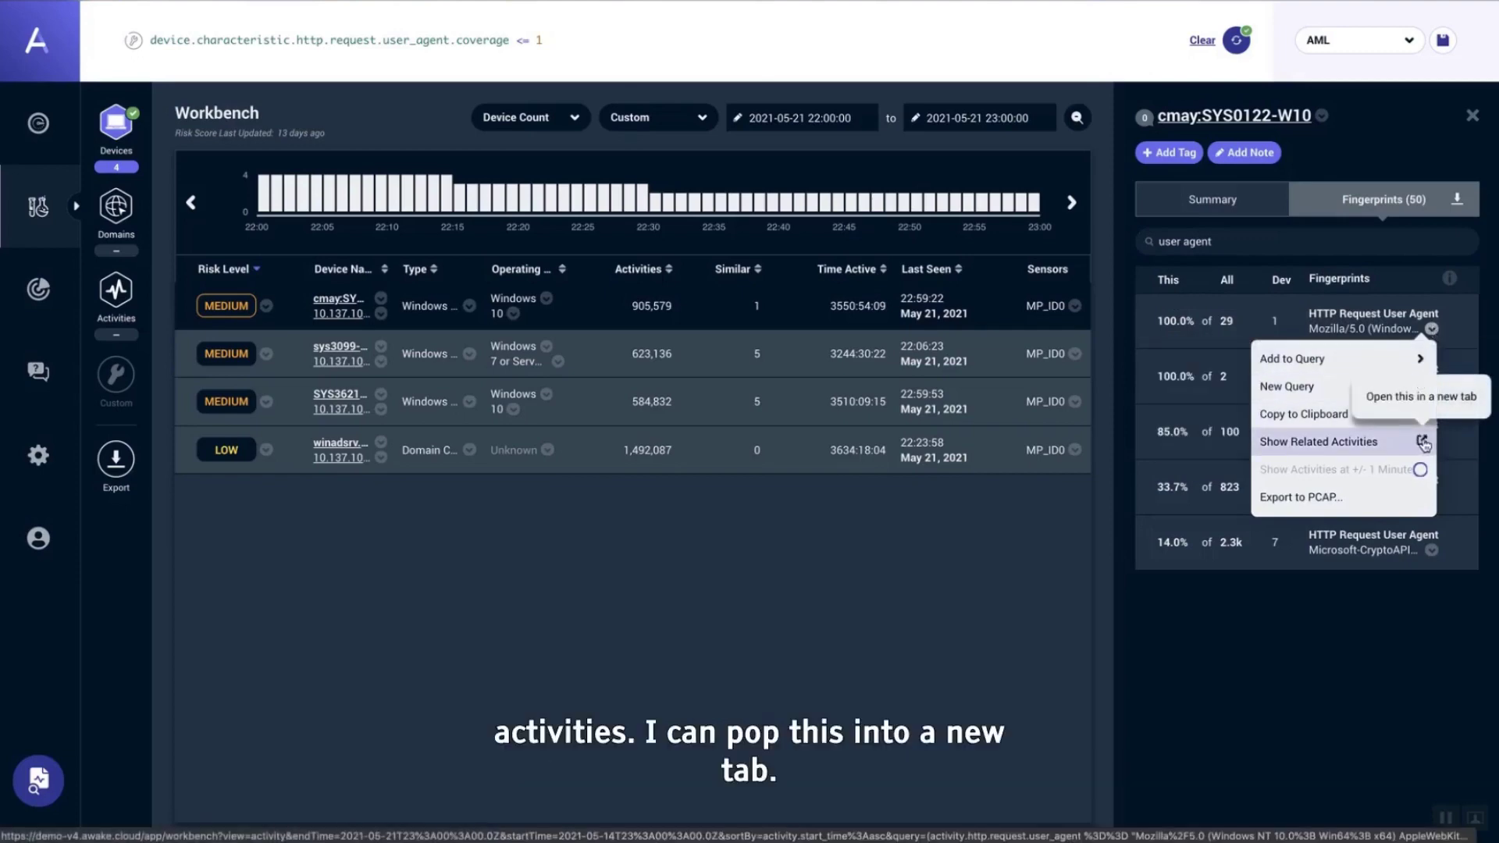
left_click(988, 571)
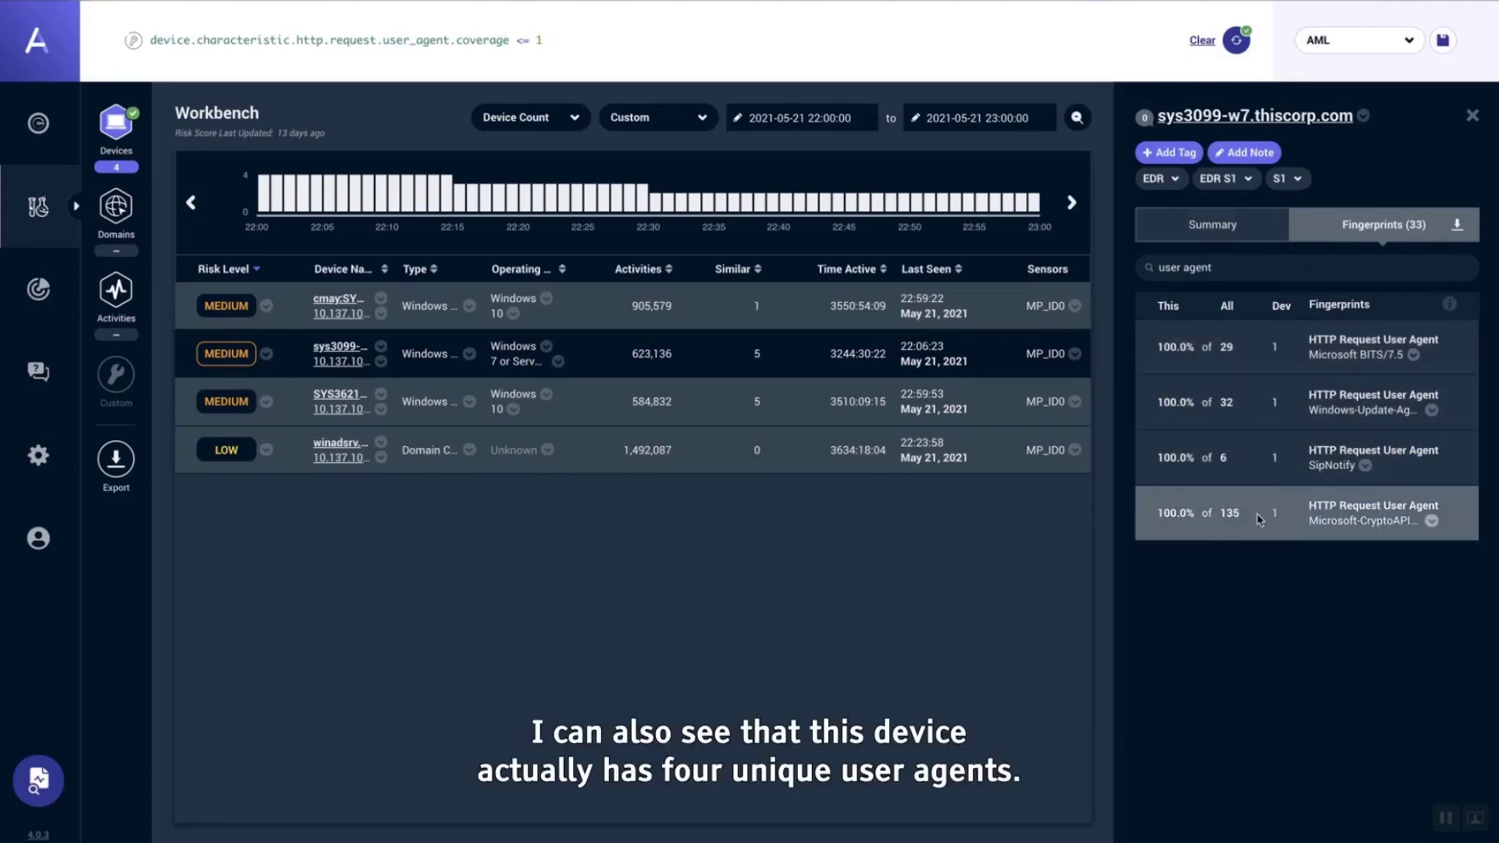
Preview SYS3621-W10's three user agent fingerprints and check the Google Update agent's actions menu
left_click(595, 401)
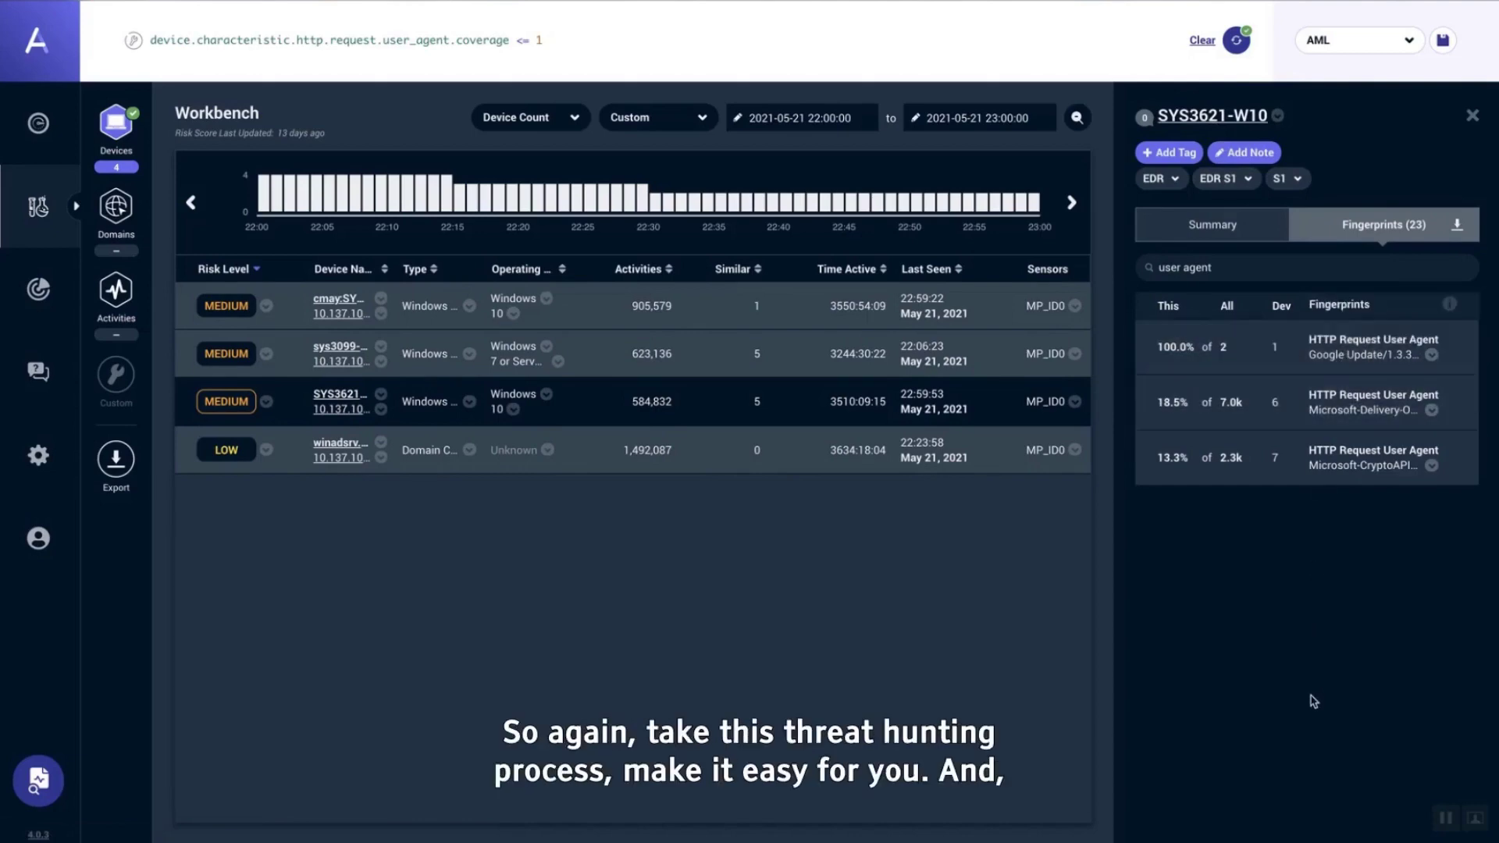
left_click(1433, 356)
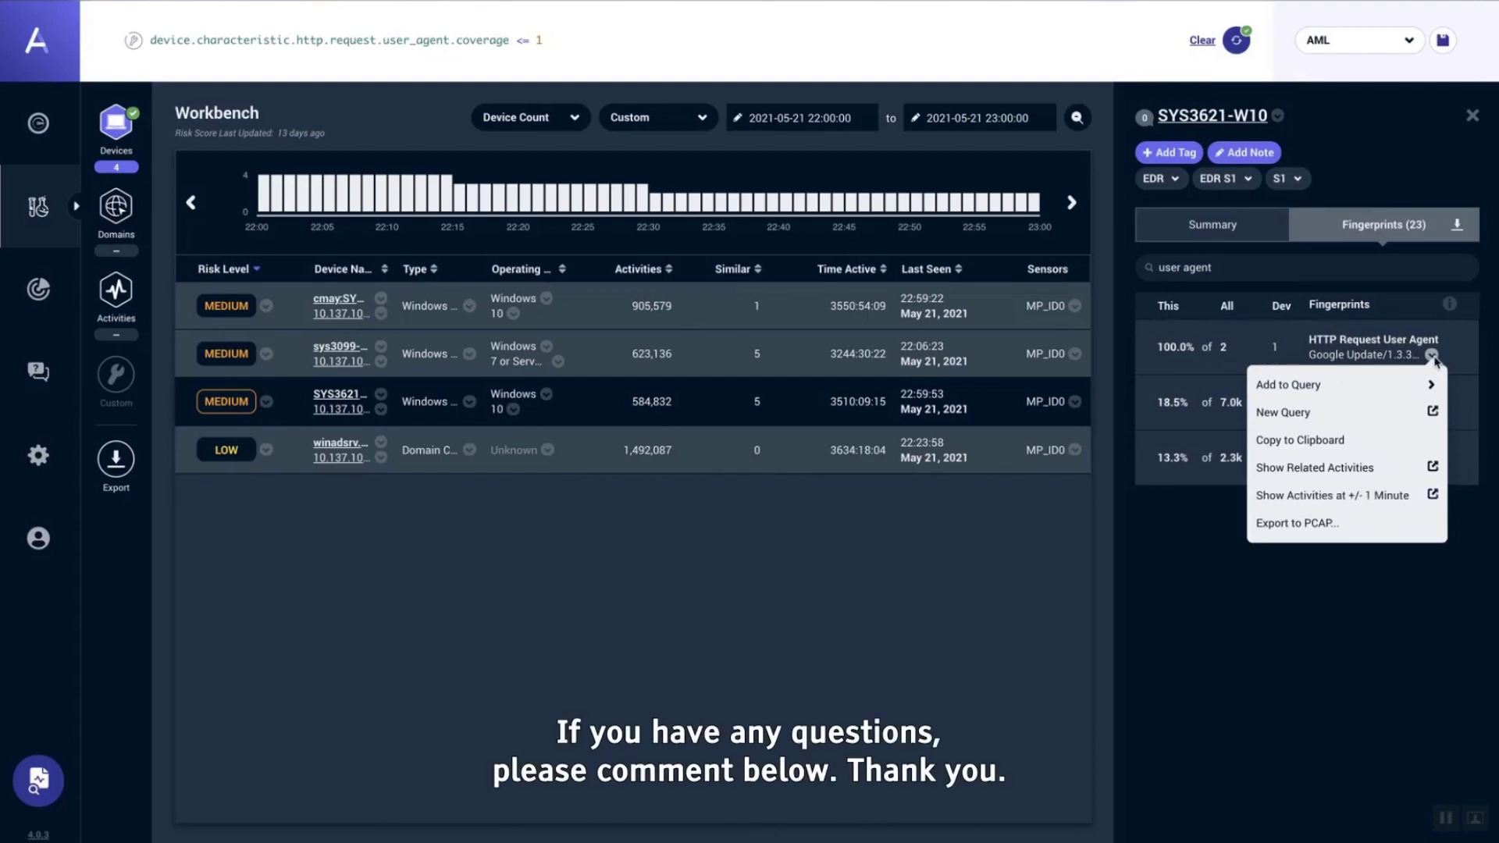
left_click(1436, 360)
key("super+shift+b")
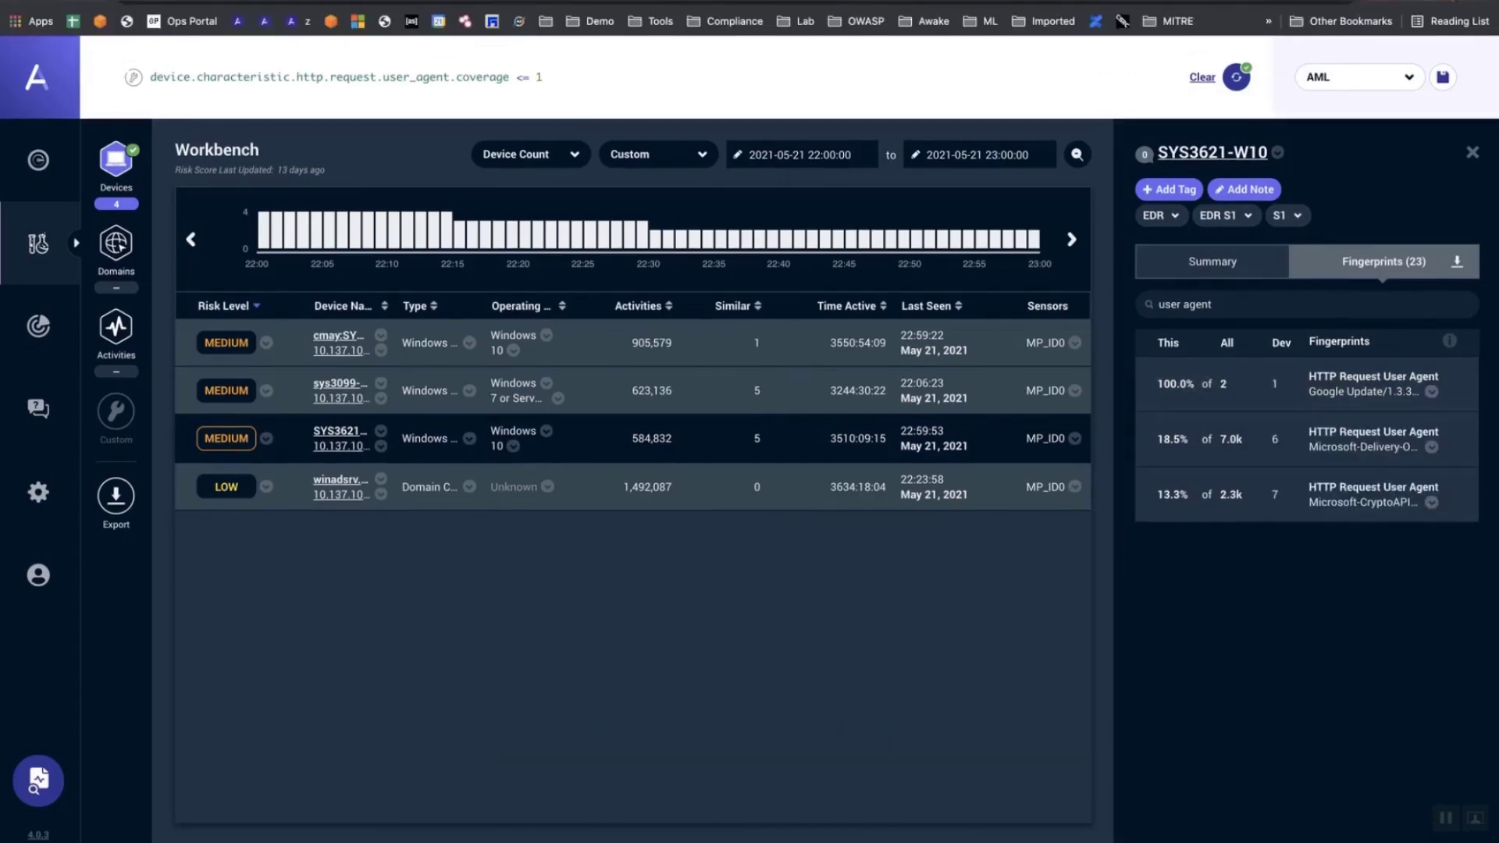